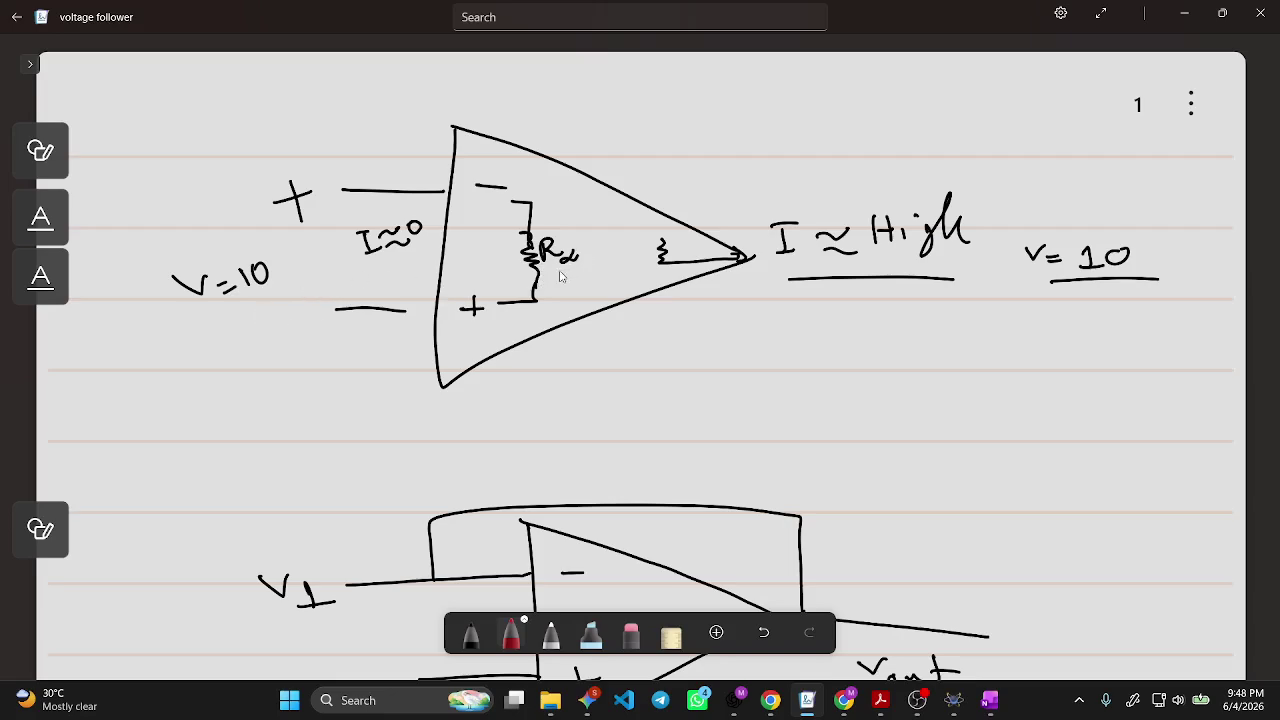
# Mark the input resistor and the output resistor inside the top op-amp with red underlines and circles, and underline "I ≈ 0" in red.
pyautogui.moveTo(553, 272); pyautogui.dragTo(666, 270)
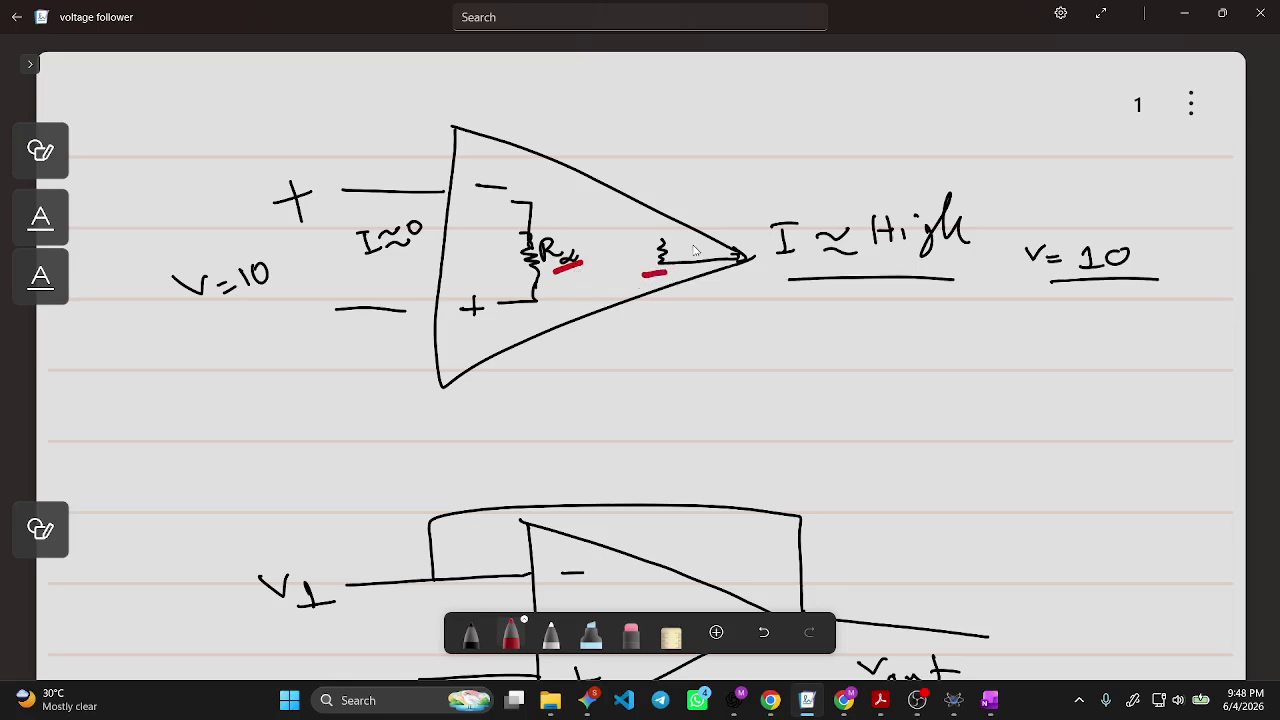
pyautogui.moveTo(648, 230); pyautogui.dragTo(645, 270)
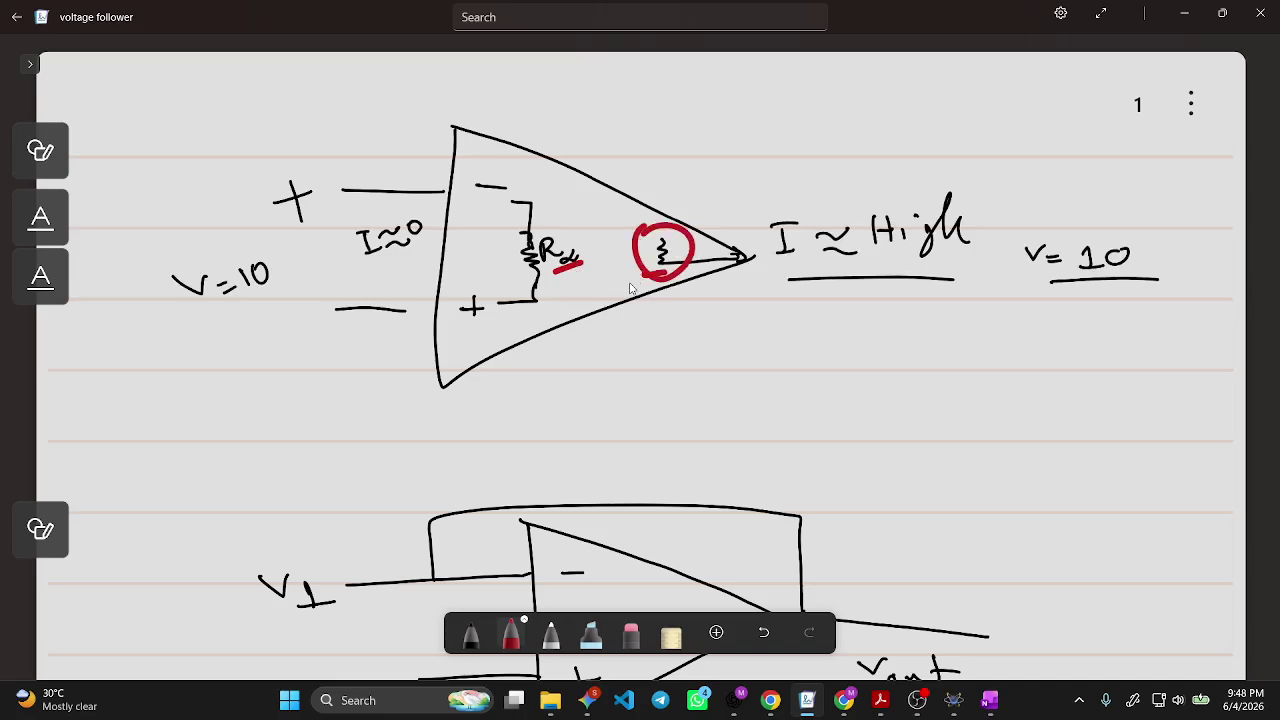
pyautogui.moveTo(558, 281)
pyautogui.mouseDown()
pyautogui.moveTo(552, 222)
pyautogui.moveTo(545, 276)
pyautogui.moveTo(586, 268)
pyautogui.mouseUp()
pyautogui.moveTo(374, 280); pyautogui.dragTo(446, 248)
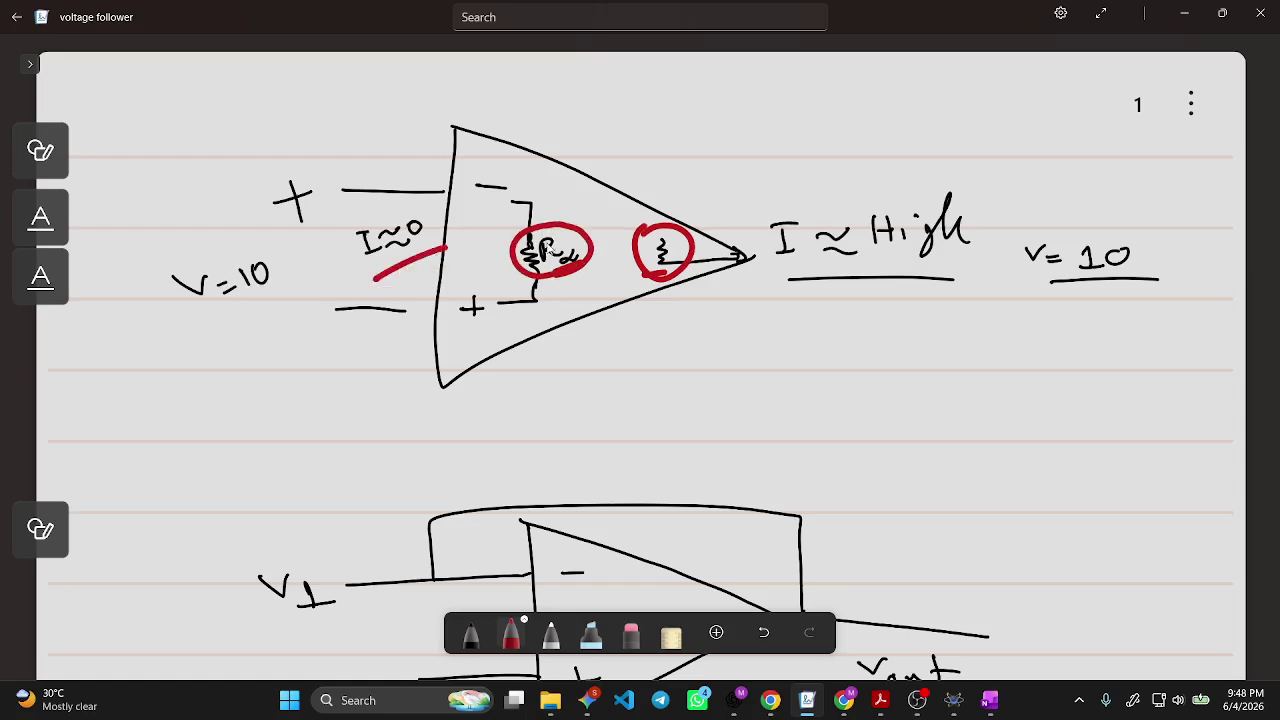
pyautogui.moveTo(684, 262); pyautogui.dragTo(683, 275)
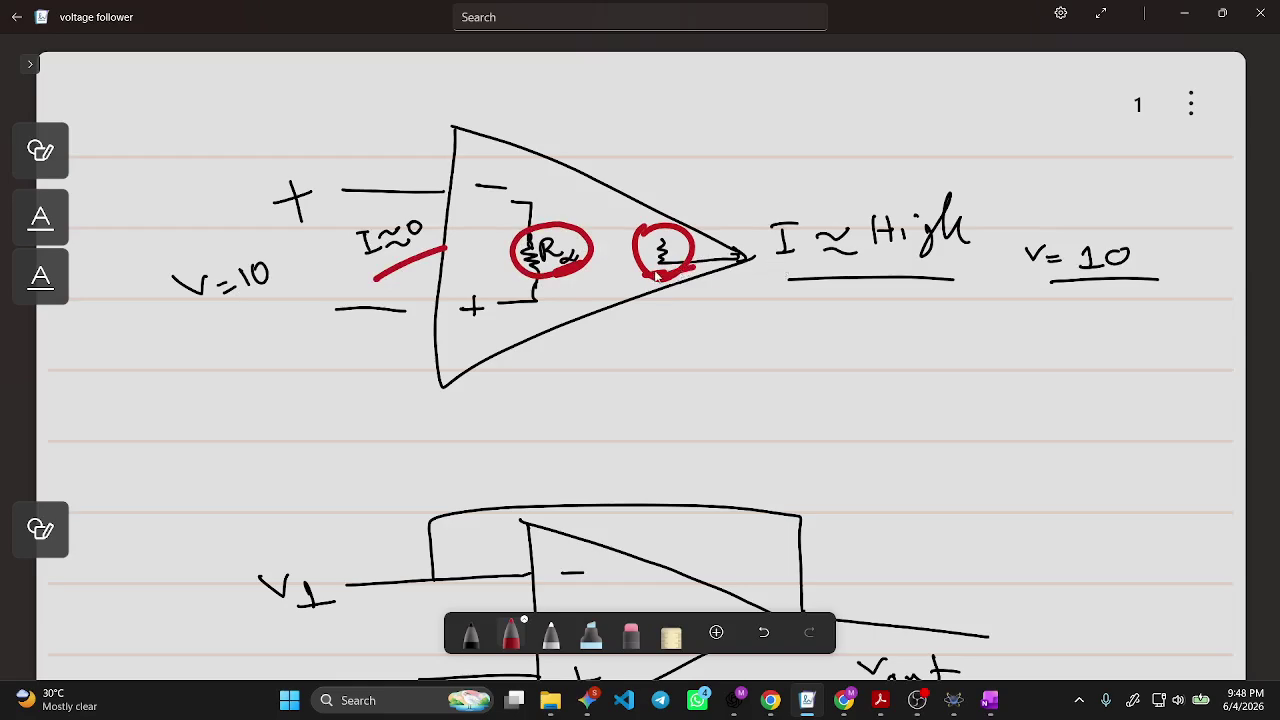
pyautogui.moveTo(657, 275); pyautogui.dragTo(689, 270)
# Circle "I ≈ High" in red, keeping it as ink, and underline the input and output "V = 10" labels in red.
pyautogui.moveTo(800, 270)
pyautogui.mouseDown()
pyautogui.moveTo(990, 240)
pyautogui.moveTo(820, 176)
pyautogui.moveTo(779, 272)
pyautogui.moveTo(790, 272)
pyautogui.mouseUp()
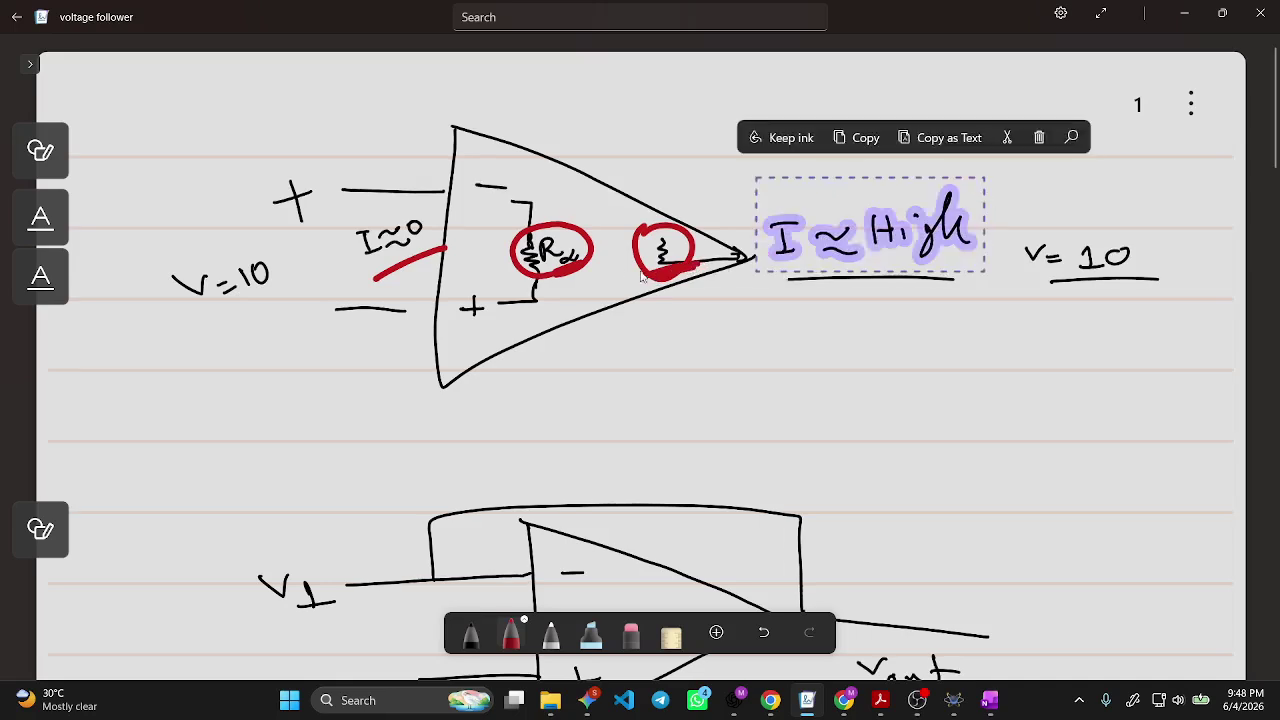
pyautogui.click(783, 138)
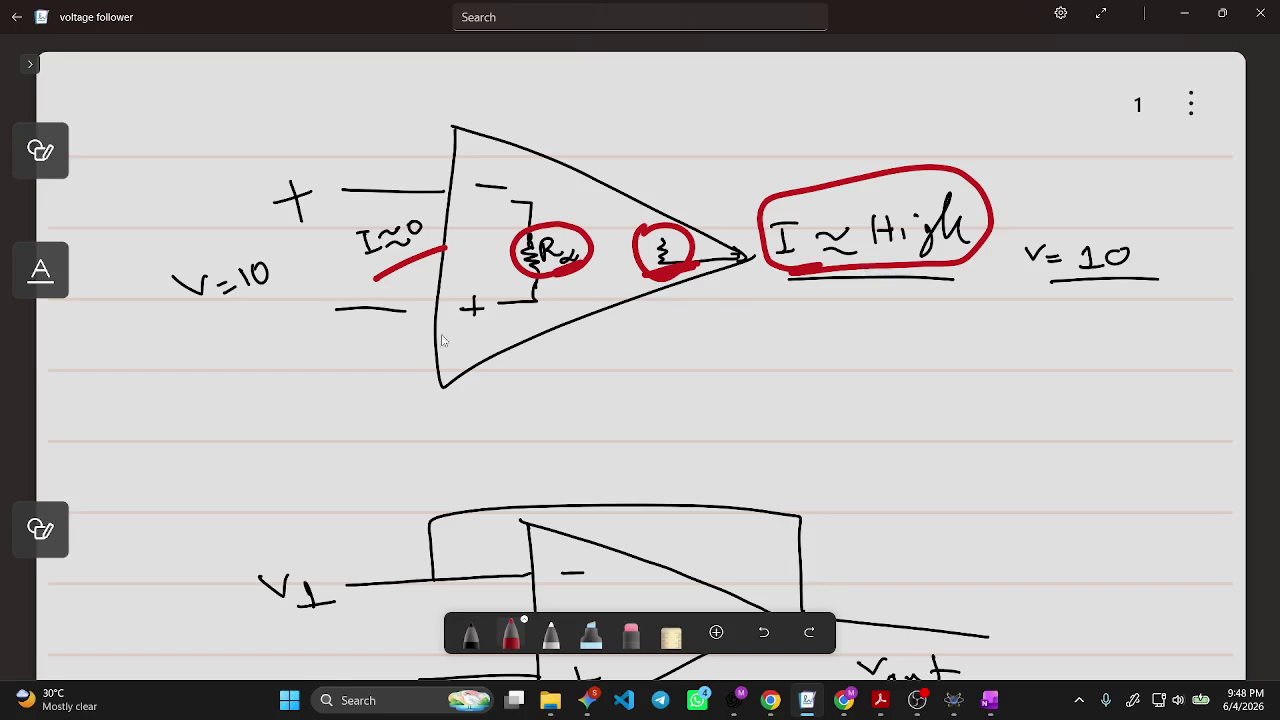
pyautogui.moveTo(210, 318); pyautogui.dragTo(251, 298)
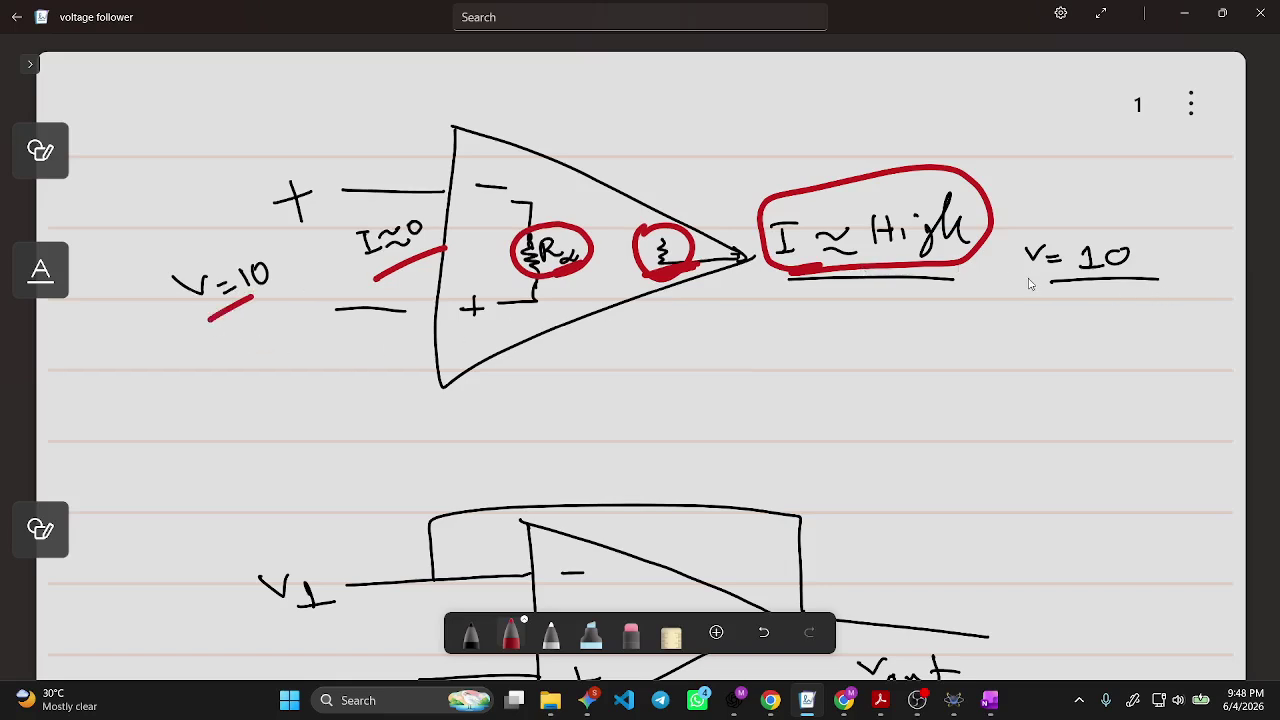
pyautogui.moveTo(1030, 281); pyautogui.dragTo(1096, 284)
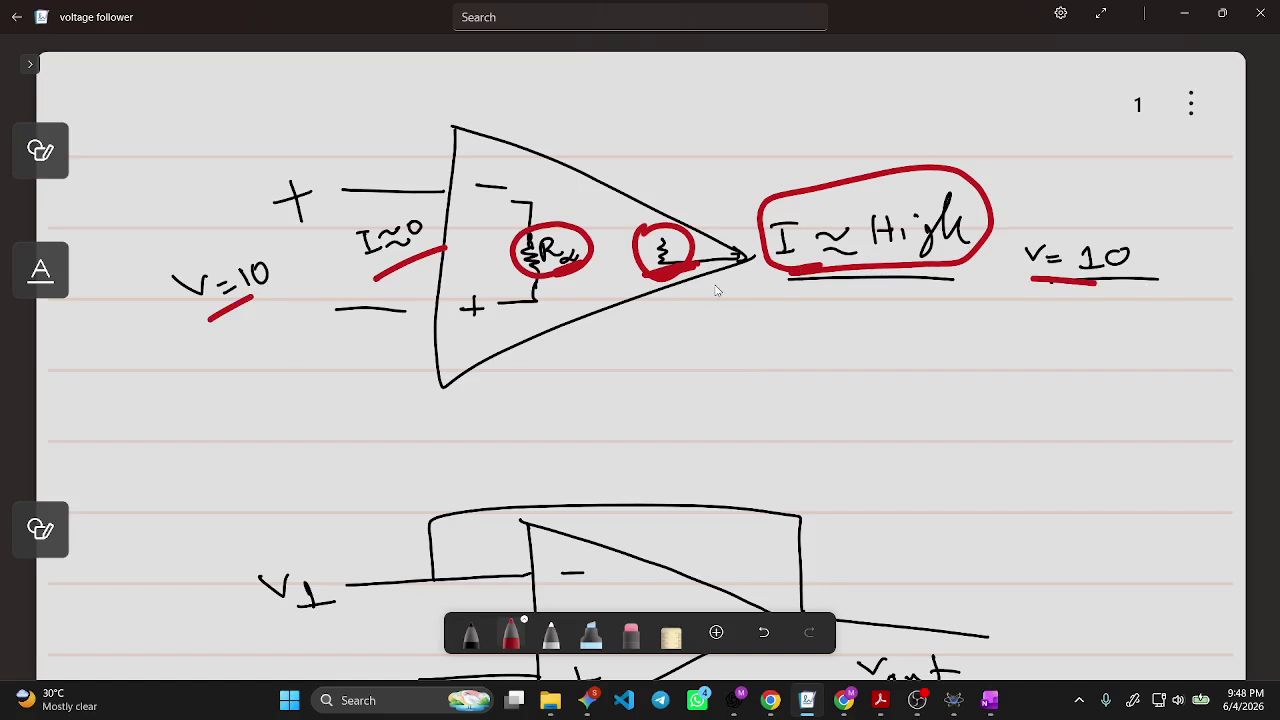
# Draw a red op-amp triangle below the second circuit, with the plus sign at the lower input and the minus sign at the upper one.
pyautogui.scroll(-5, 663, 330)
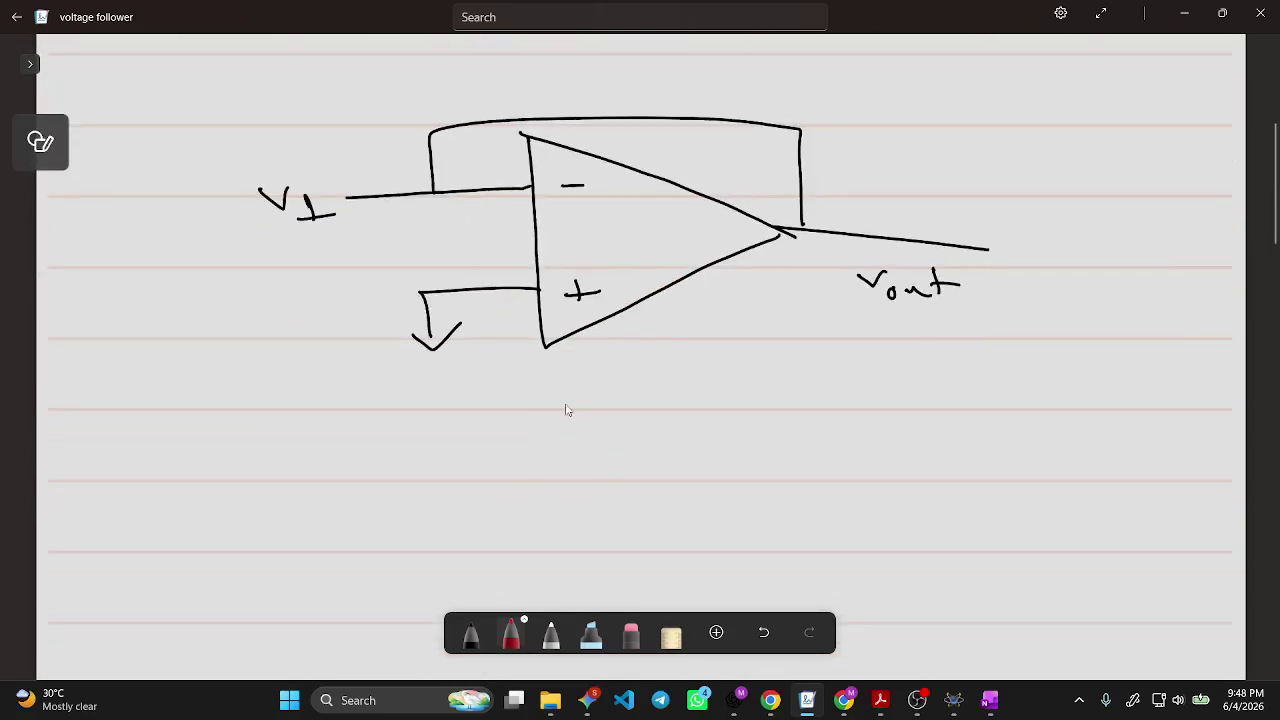
pyautogui.moveTo(553, 395)
pyautogui.mouseDown()
pyautogui.moveTo(709, 506)
pyautogui.moveTo(832, 438)
pyautogui.moveTo(783, 434)
pyautogui.moveTo(812, 438)
pyautogui.mouseUp()
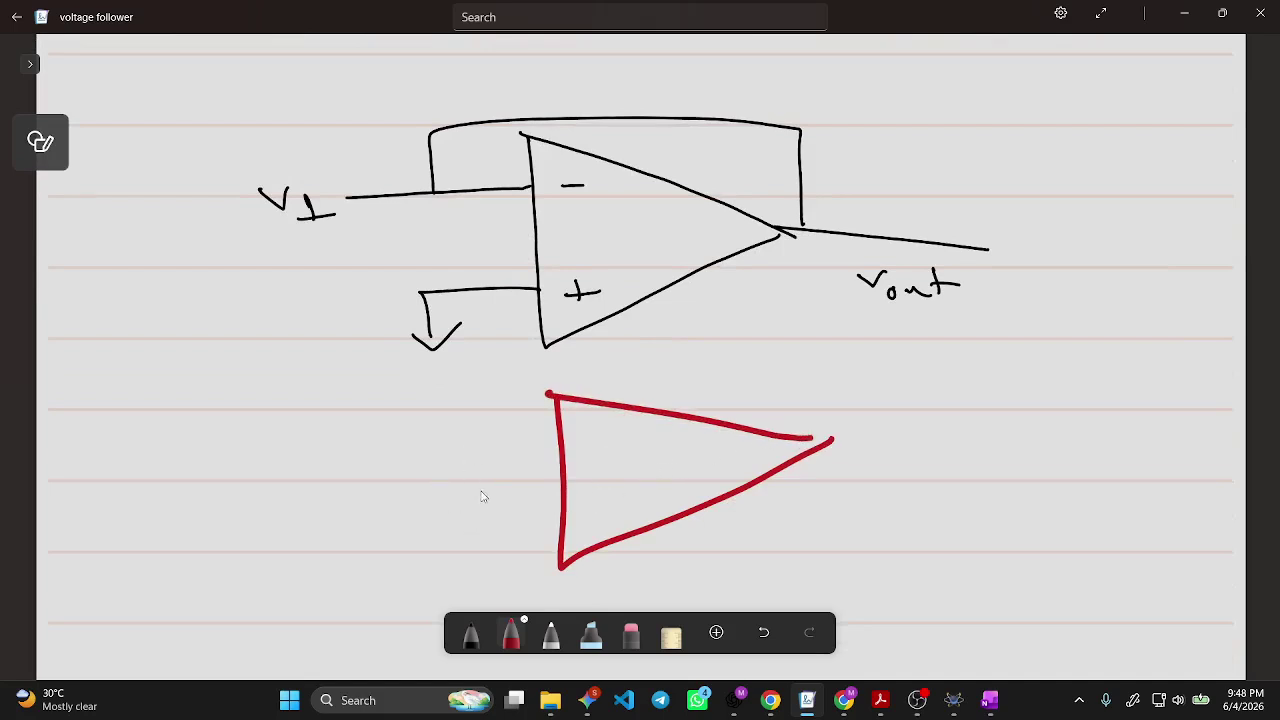
pyautogui.moveTo(575, 517); pyautogui.dragTo(605, 516)
pyautogui.moveTo(590, 506); pyautogui.dragTo(590, 528)
pyautogui.moveTo(603, 443); pyautogui.dragTo(632, 443)
# Complete the red op-amp with V1 on the plus input, a grounded minus input with output feedback, and an output line labelled "Vout".
pyautogui.moveTo(338, 530)
pyautogui.mouseDown()
pyautogui.moveTo(372, 518)
pyautogui.moveTo(390, 550)
pyautogui.mouseUp()
pyautogui.moveTo(392, 530); pyautogui.dragTo(560, 524)
pyautogui.moveTo(452, 432)
pyautogui.mouseDown()
pyautogui.moveTo(453, 476)
pyautogui.moveTo(472, 450)
pyautogui.moveTo(786, 406)
pyautogui.moveTo(863, 437)
pyautogui.moveTo(997, 448)
pyautogui.mouseUp()
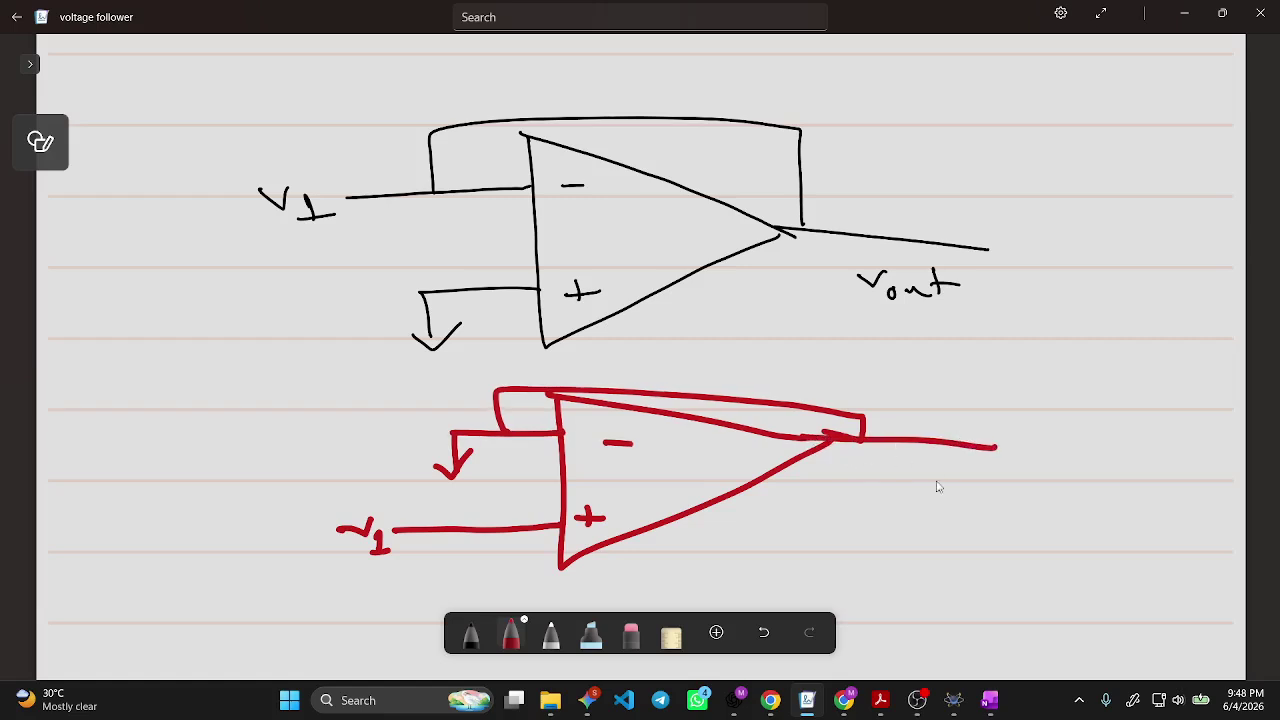
pyautogui.moveTo(874, 492)
pyautogui.mouseDown()
pyautogui.moveTo(908, 485)
pyautogui.moveTo(948, 500)
pyautogui.mouseUp()
pyautogui.moveTo(964, 480); pyautogui.dragTo(962, 512)
pyautogui.moveTo(952, 494); pyautogui.dragTo(984, 491)
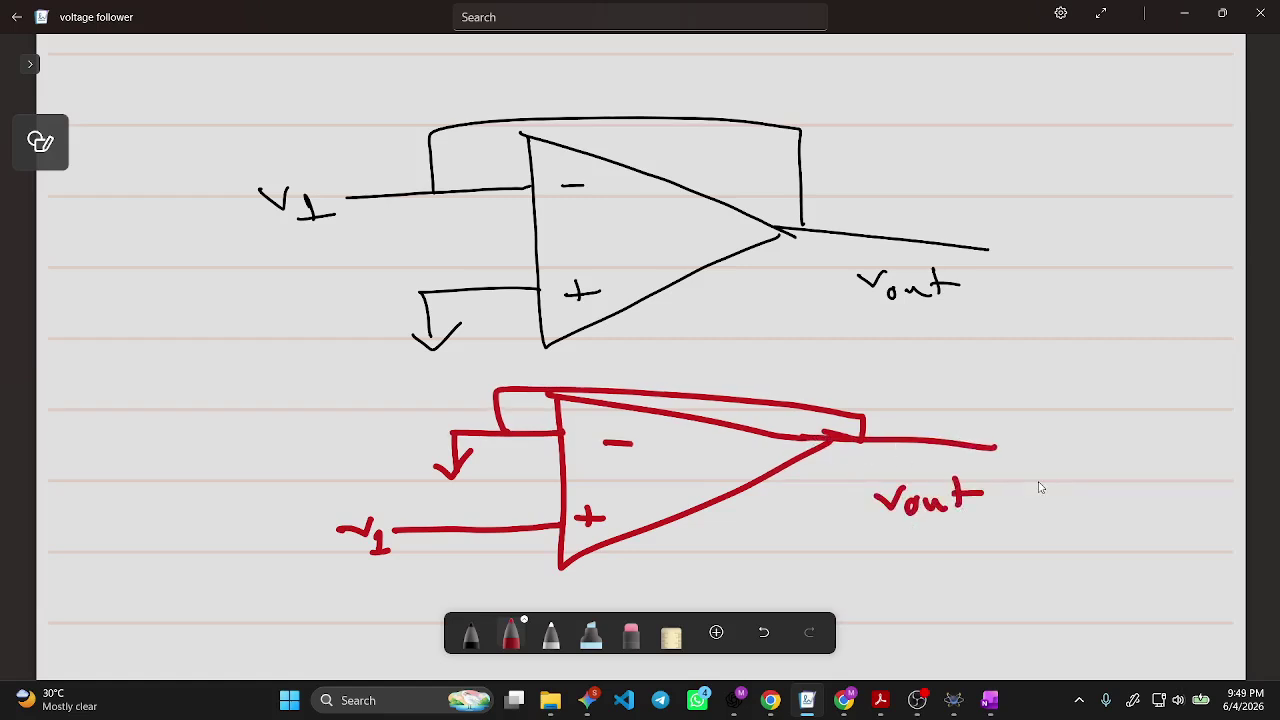
pyautogui.scroll(-2, 537, 320)
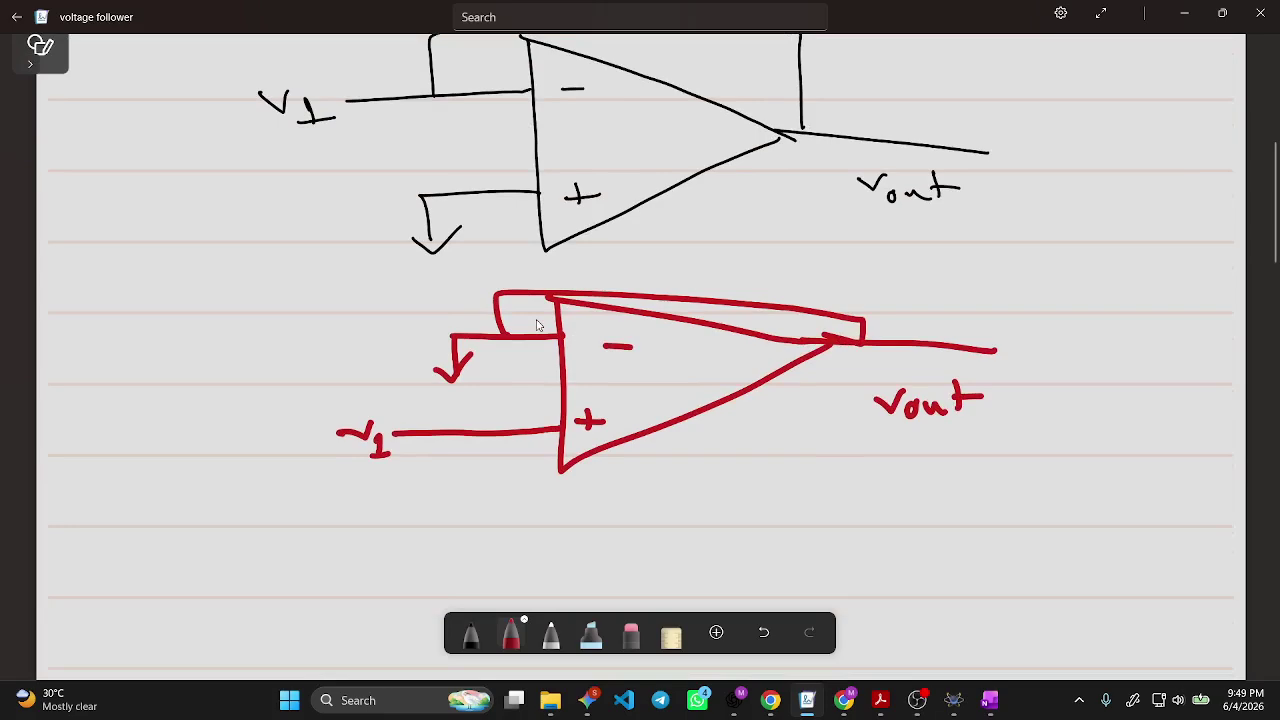
# Switch to the voltage_follower project in Proteus and place a 741 op-amp on the schematic.
pyautogui.moveTo(953, 698)
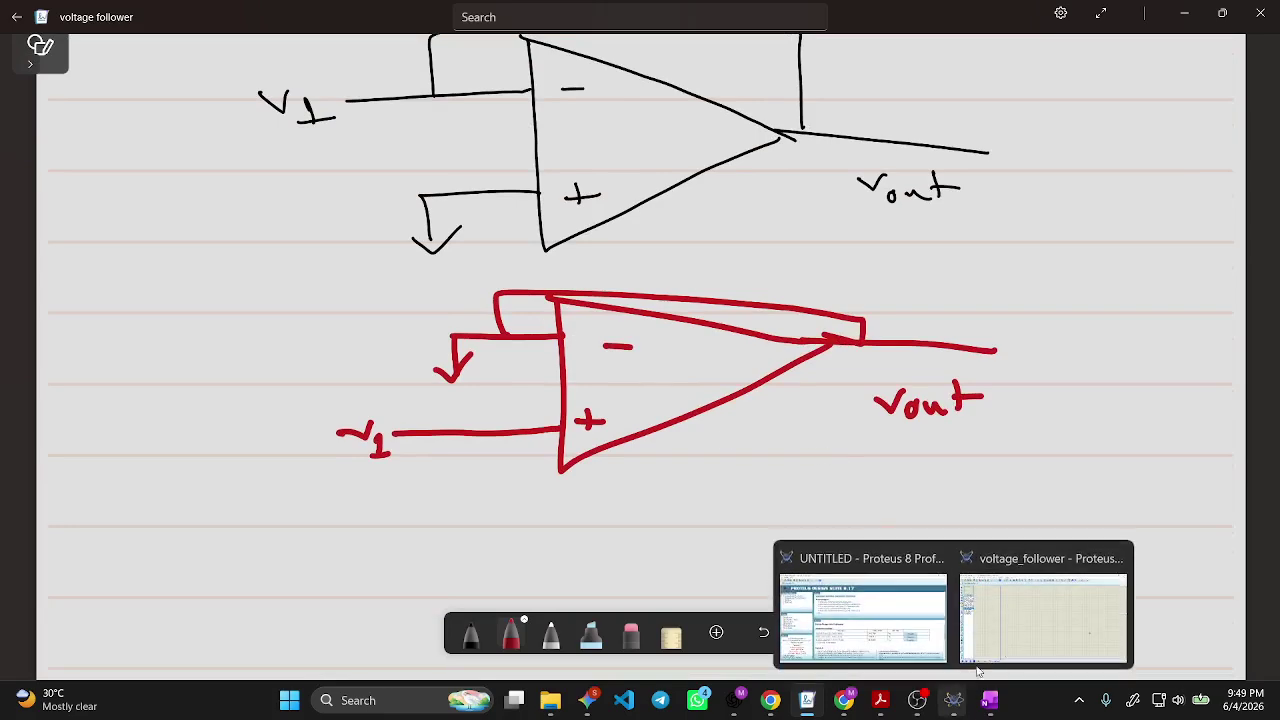
pyautogui.click(1003, 638)
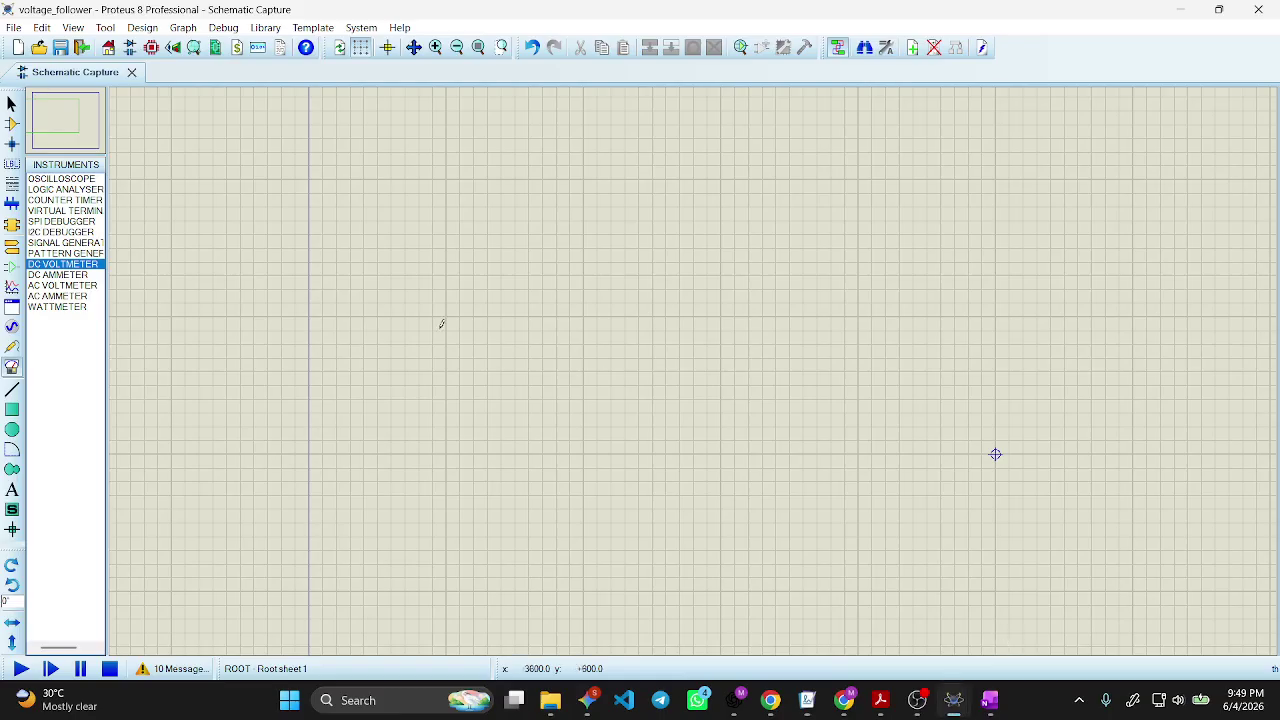
pyautogui.click(12, 123)
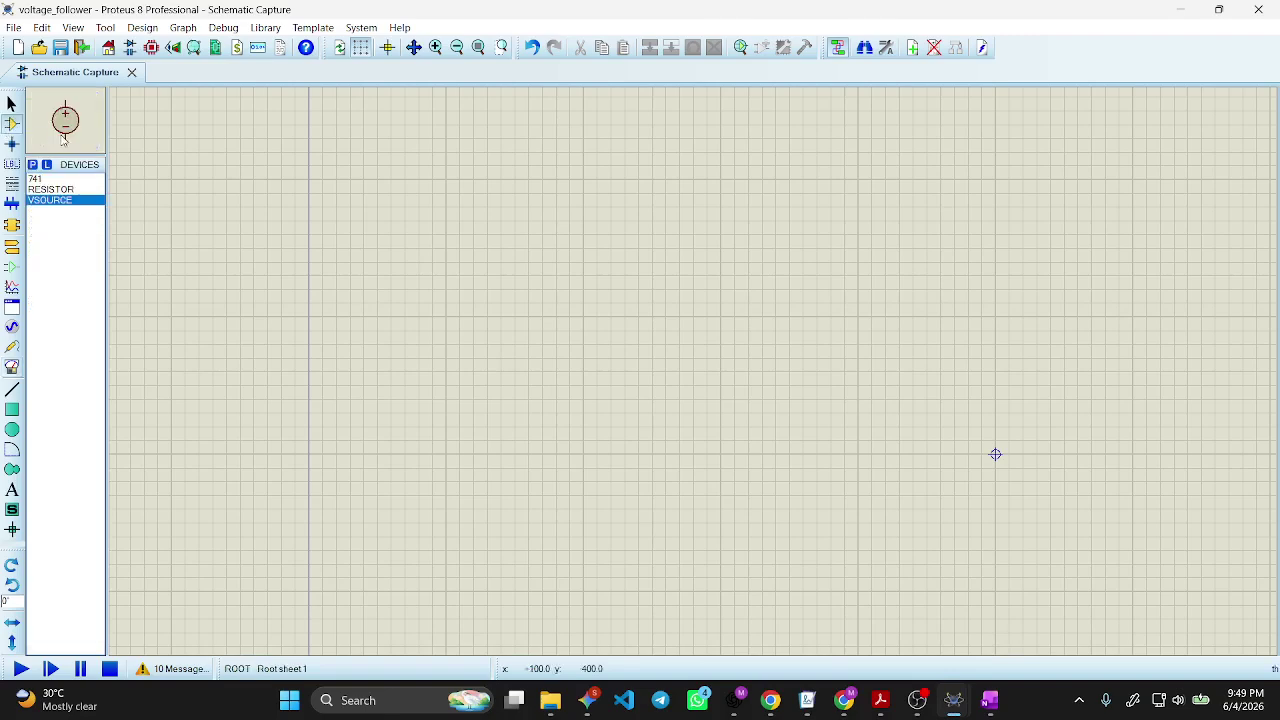
pyautogui.click(40, 178)
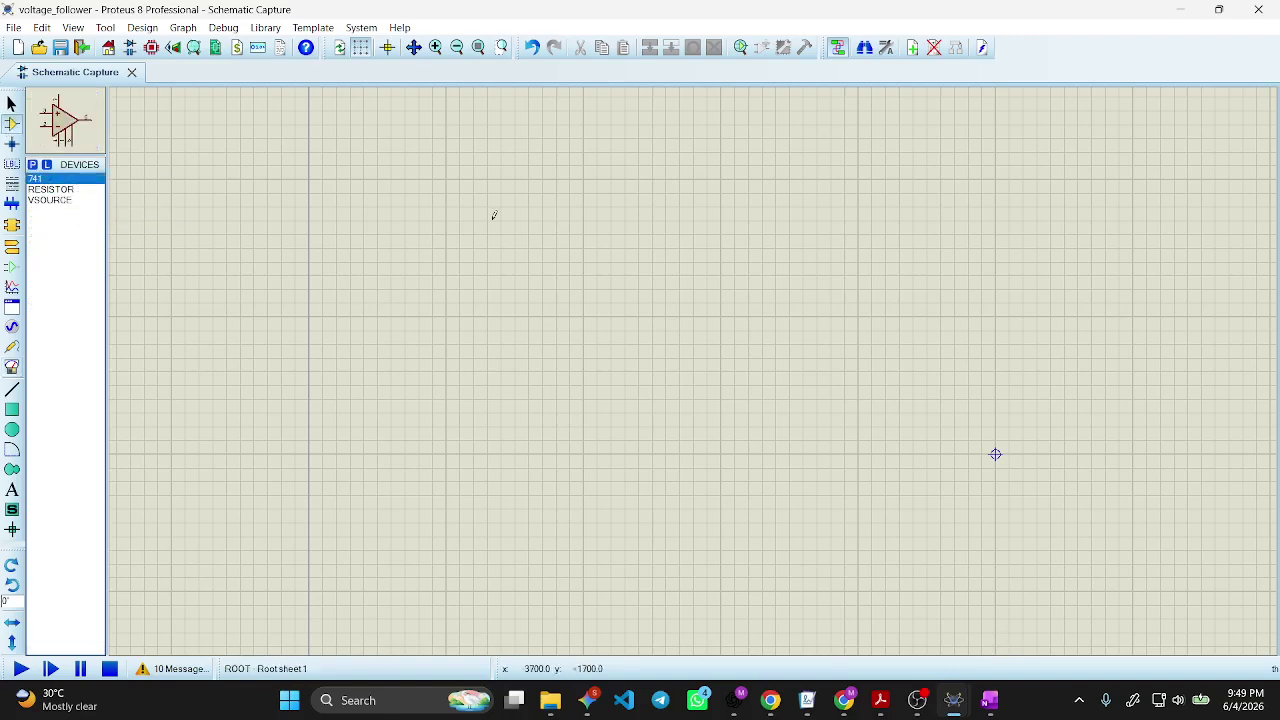
pyautogui.click(515, 235)
pyautogui.click(541, 285)
pyautogui.scroll(1, 541, 285)
pyautogui.scroll(1, 877, 423)
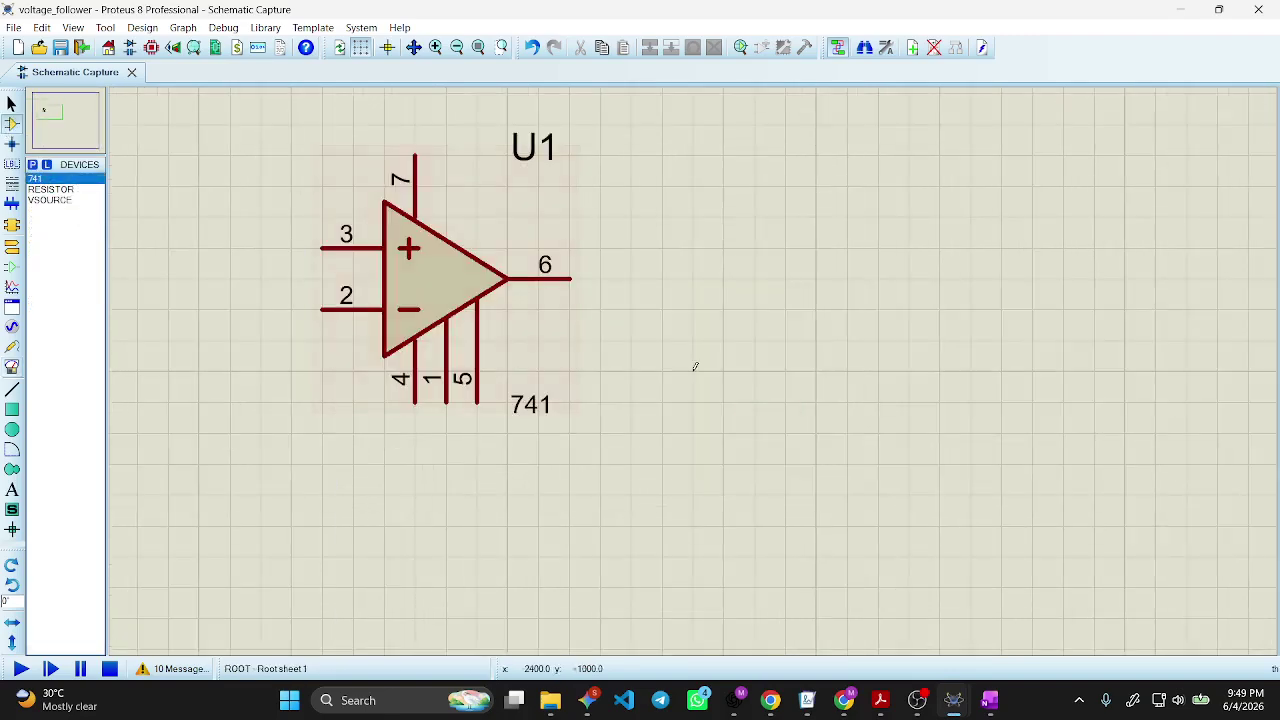
pyautogui.scroll(-1, 440, 297)
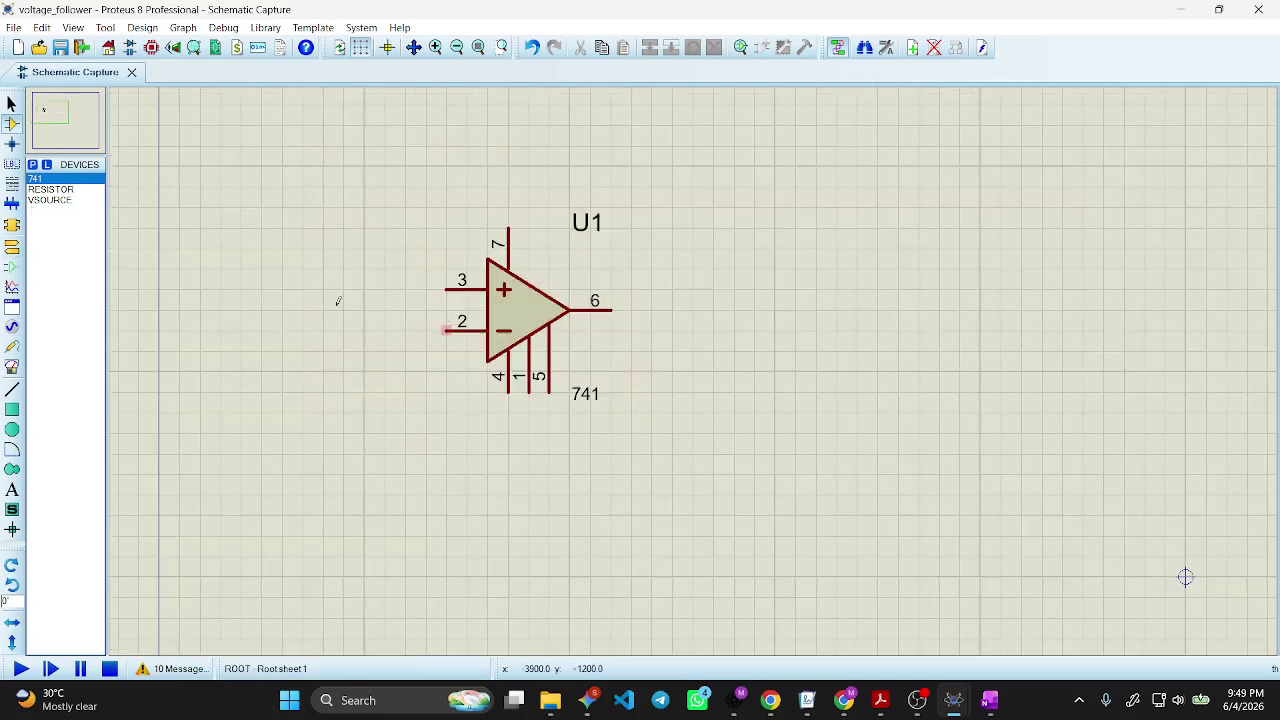
# Place a VSOURCE below and to the left of the op-amp and wire its positive terminal to pin 2.
pyautogui.click(35, 202)
pyautogui.click(280, 391)
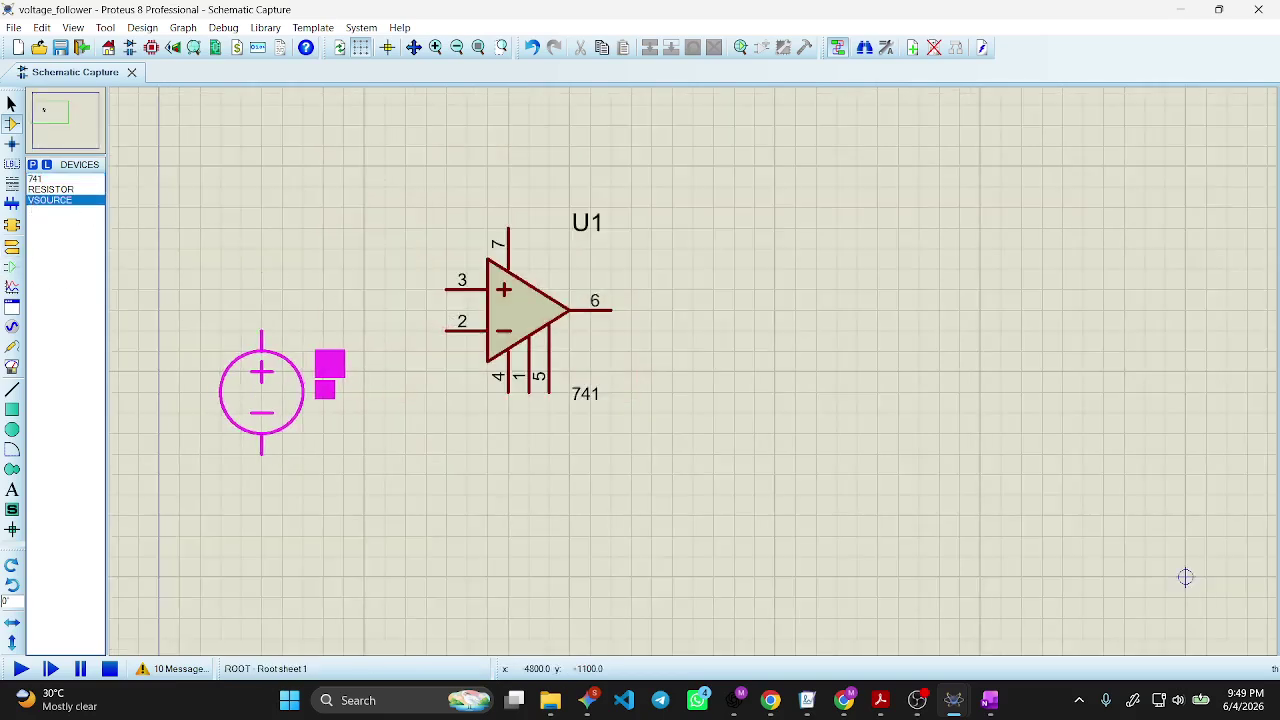
pyautogui.click(240, 390)
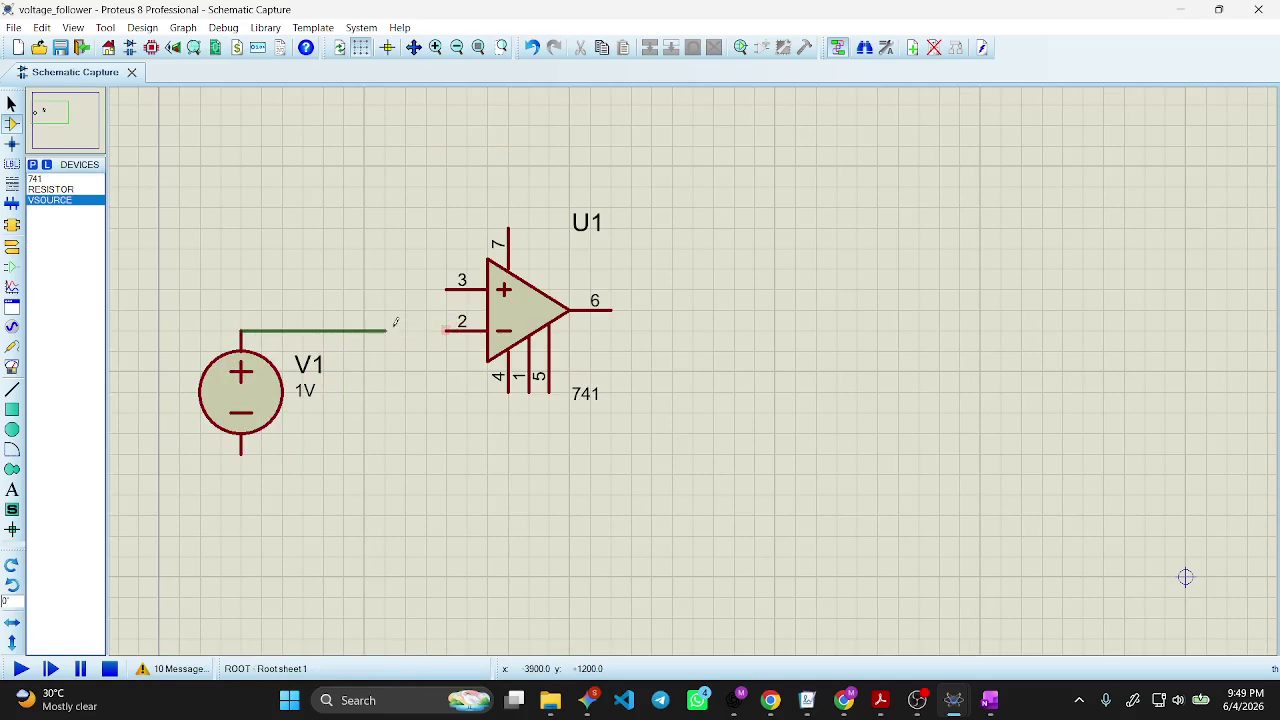
pyautogui.click(447, 330)
# Wire a feedback loop over the op-amp from the pin 2 input wire to output pin 6.
pyautogui.click(364, 330)
pyautogui.click(364, 166)
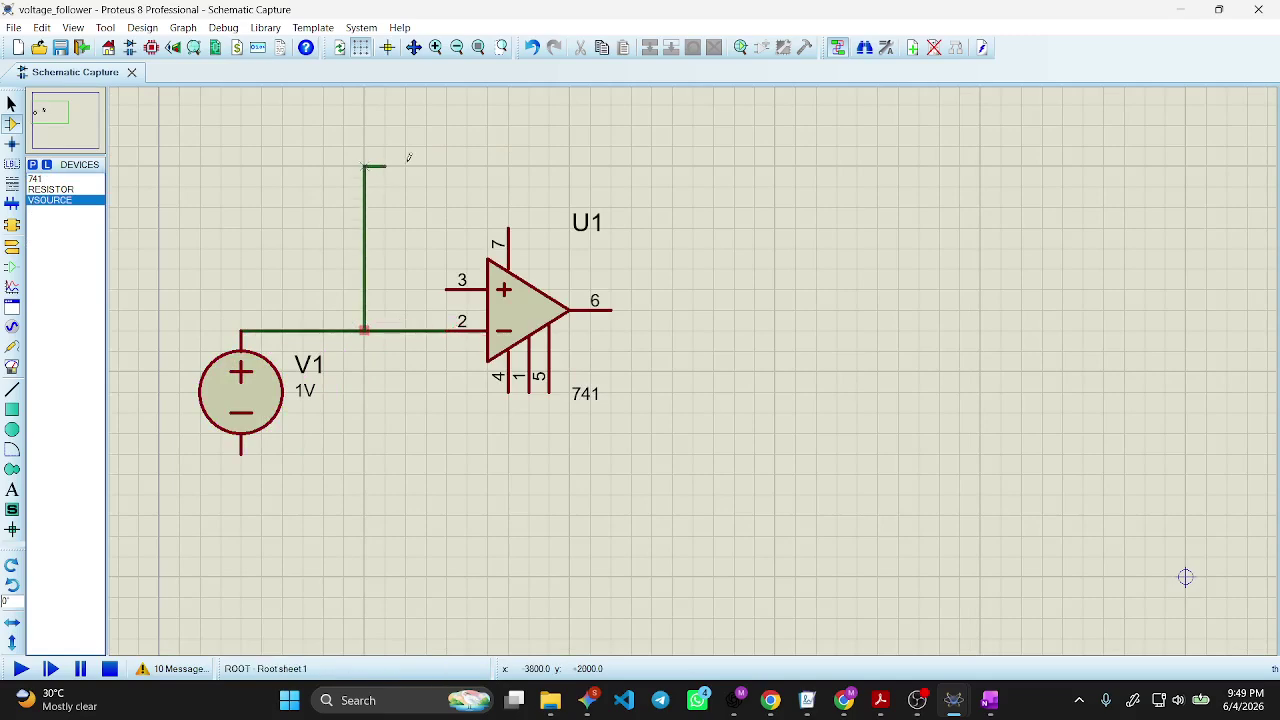
pyautogui.click(612, 310)
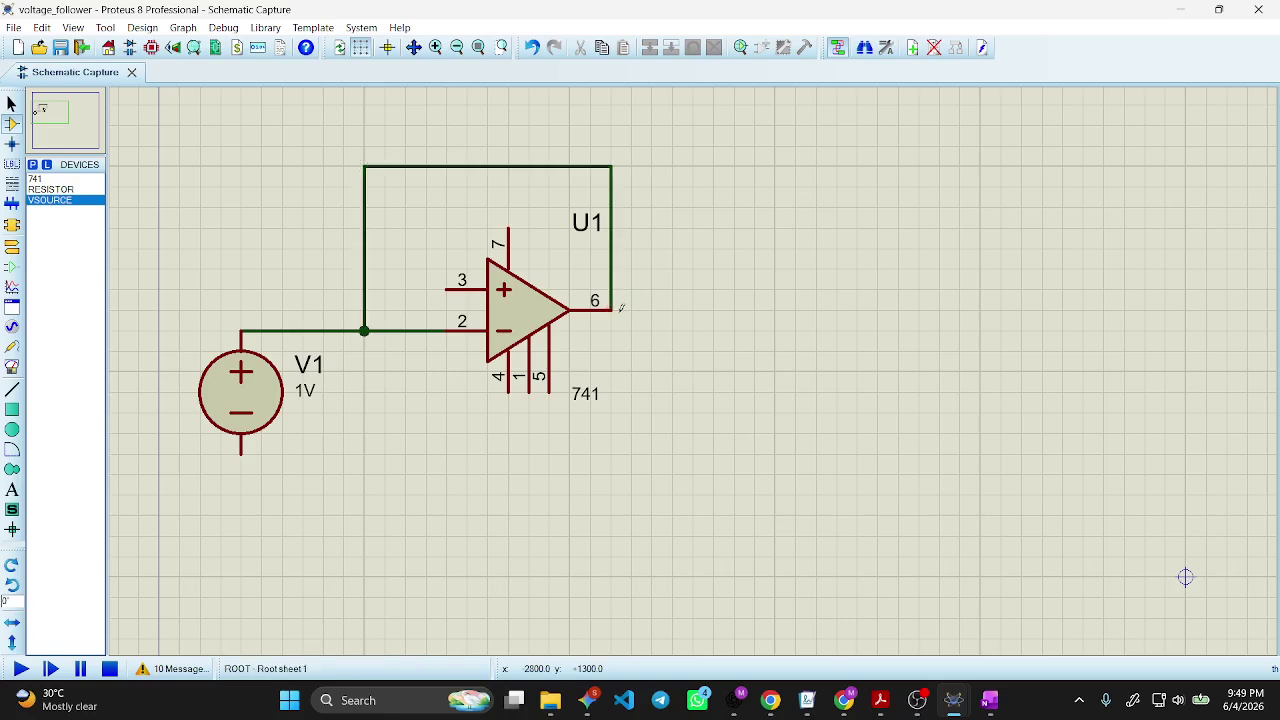
# Place three ground terminals: below the voltage source, beside op-amp pin 3, and in the free area to the lower right of the op-amp.
pyautogui.click(12, 246)
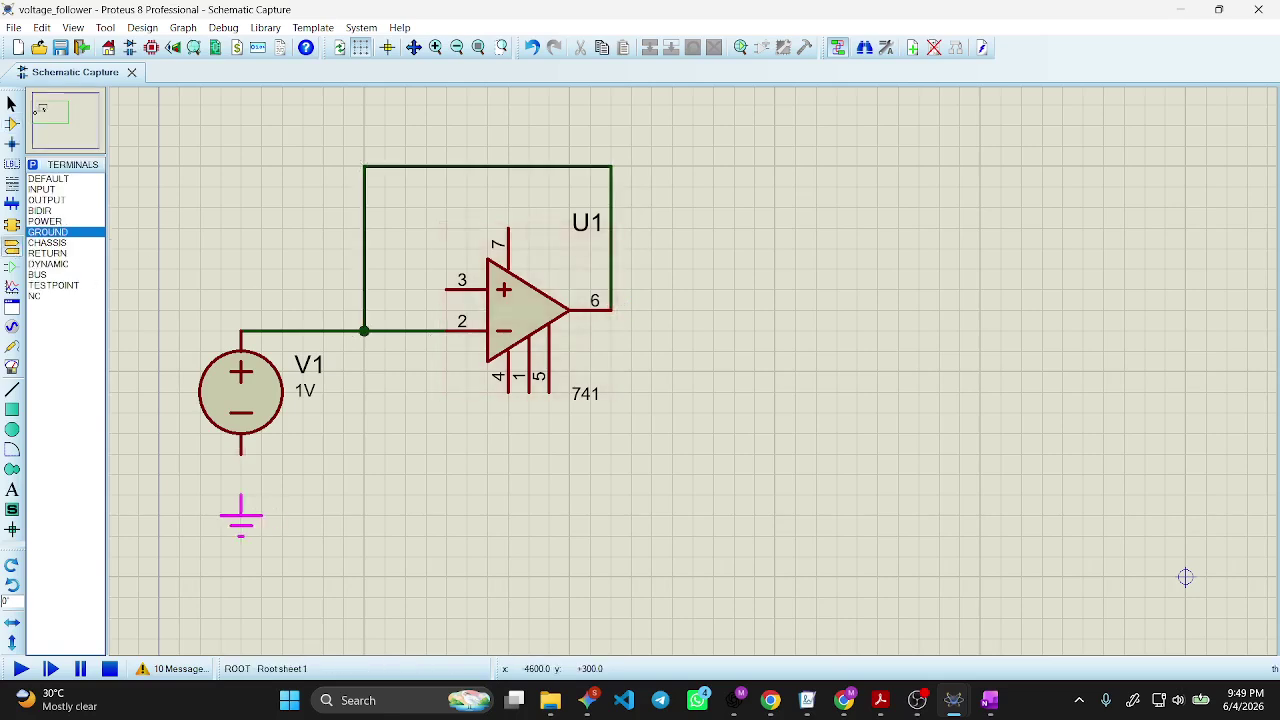
pyautogui.click(241, 515)
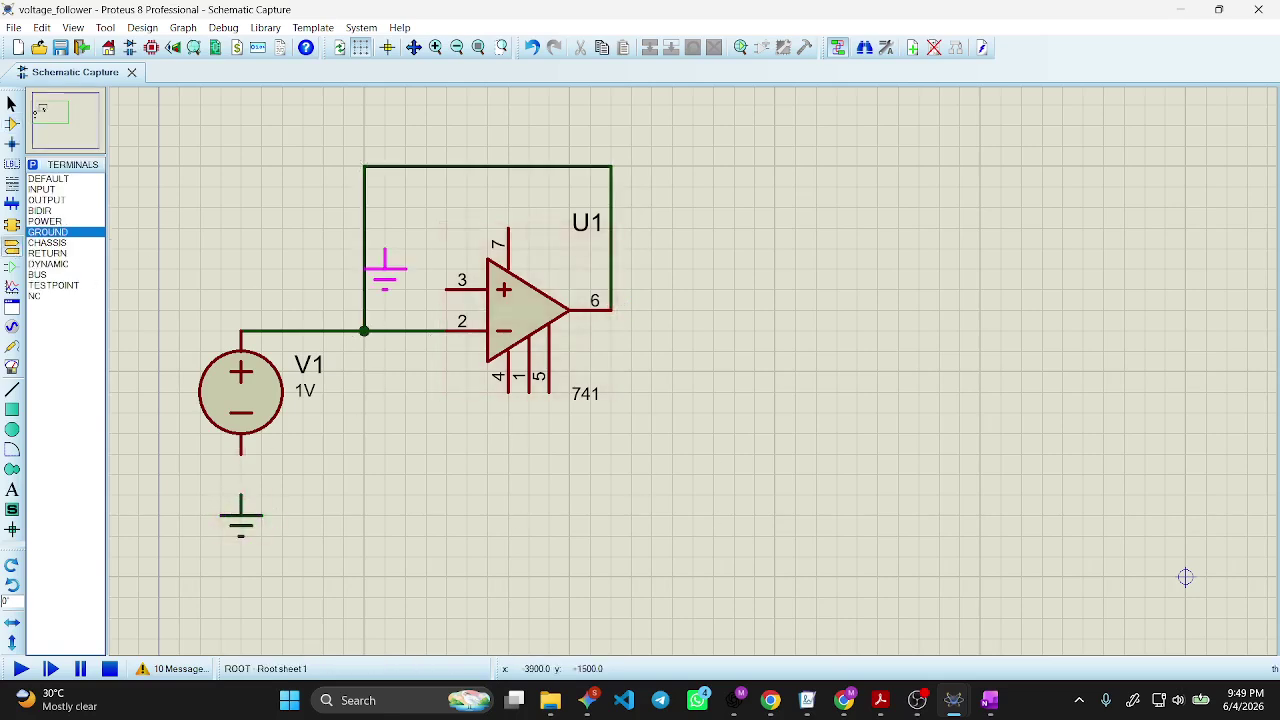
pyautogui.click(405, 288)
pyautogui.click(857, 515)
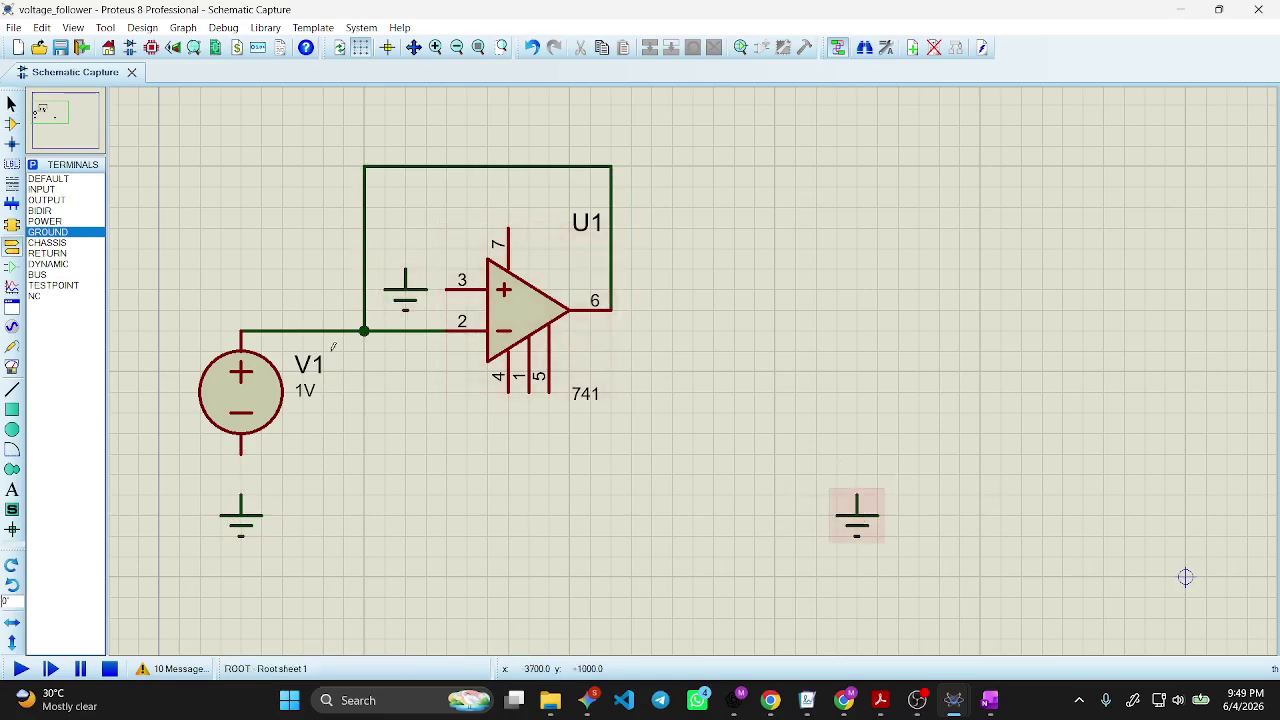
# Wire op-amp pin 3 and the voltage source's negative terminal to their nearby grounds.
pyautogui.click(446, 290)
pyautogui.click(405, 248)
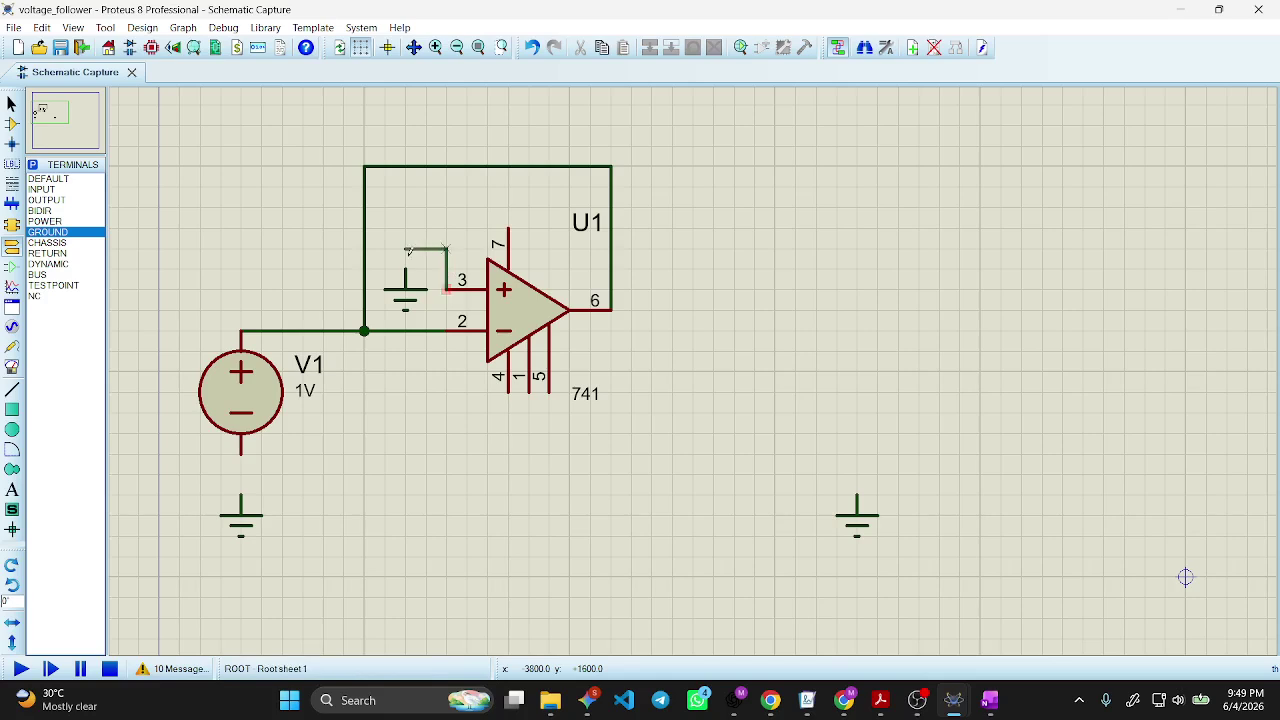
pyautogui.click(405, 268)
pyautogui.click(242, 455)
pyautogui.click(240, 497)
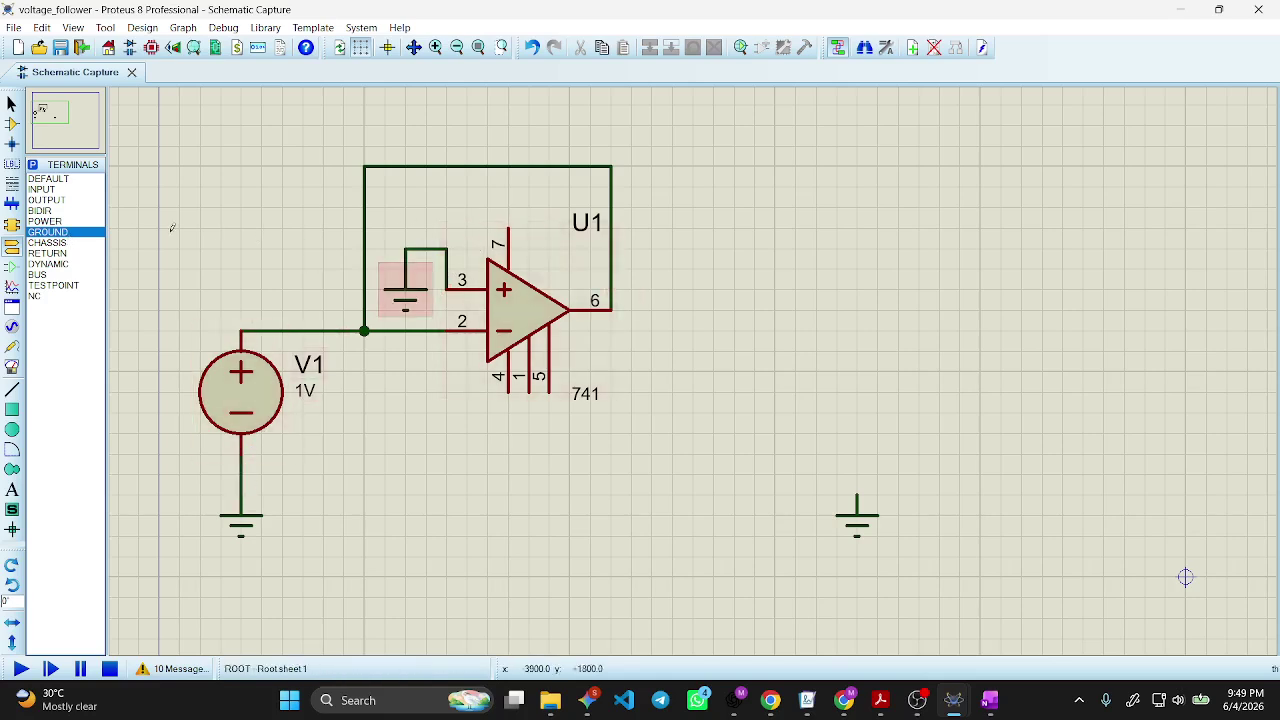
# Add a DC generator above the op-amp and connect it to supply pin 7.
pyautogui.click(12, 326)
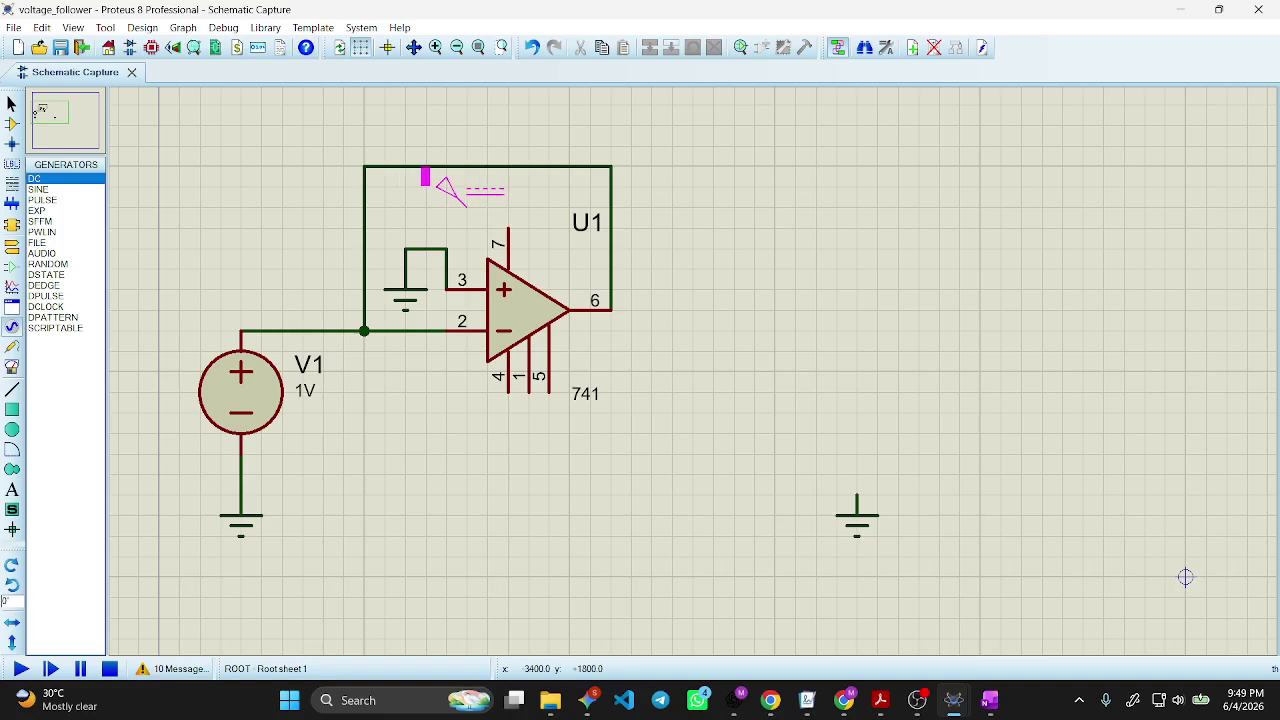
pyautogui.click(499, 218)
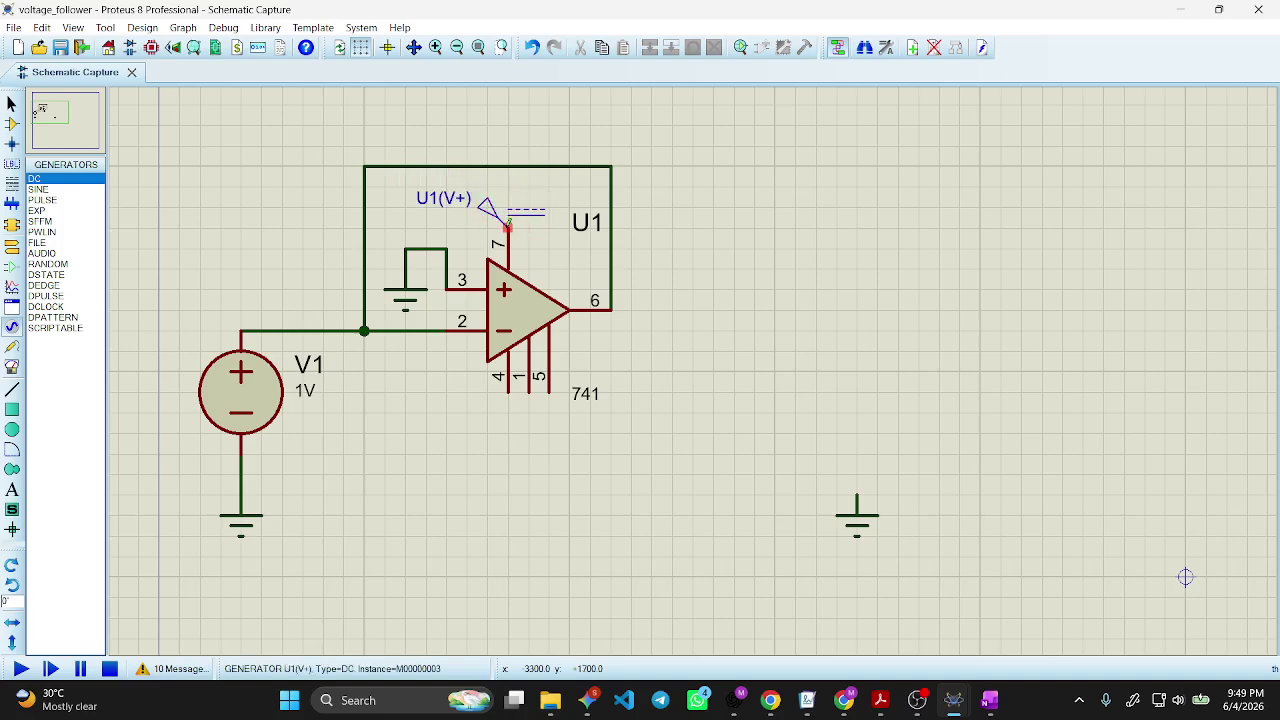
pyautogui.click(507, 222)
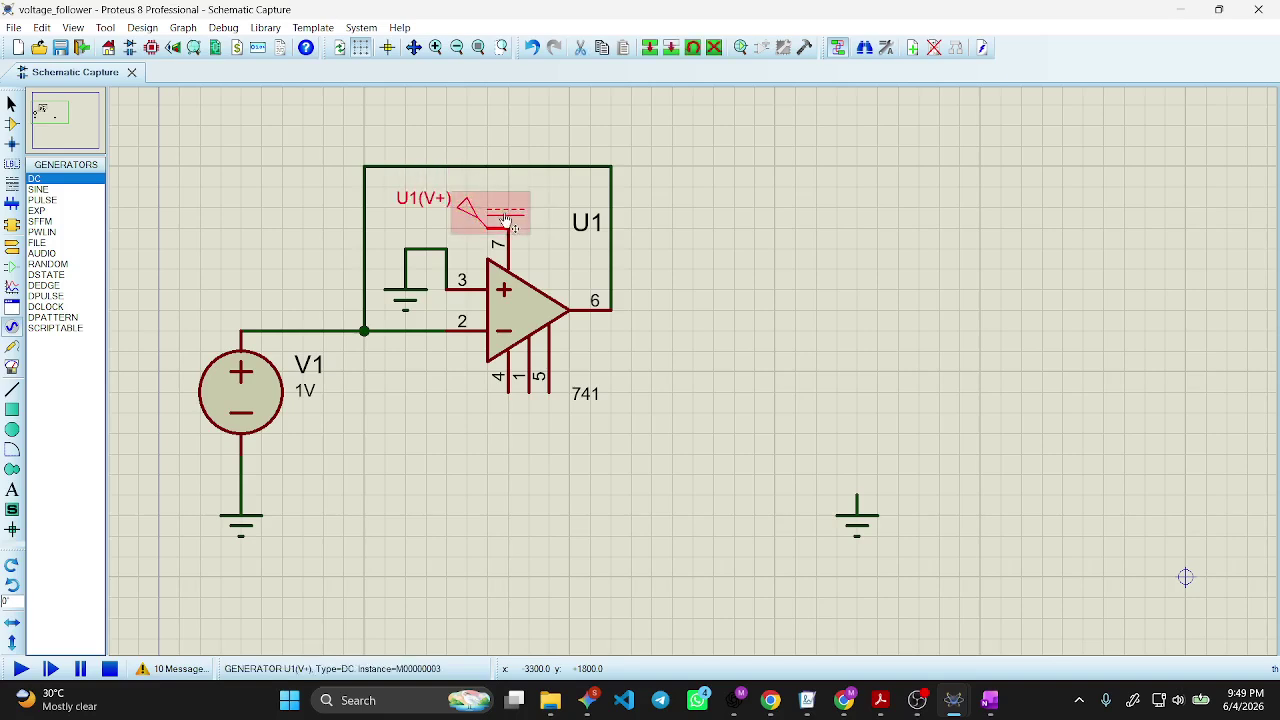
# Add a second DC generator below the op-amp and wire it to supply pin 4.
pyautogui.click(465, 508)
pyautogui.click(485, 438)
pyautogui.click(485, 436)
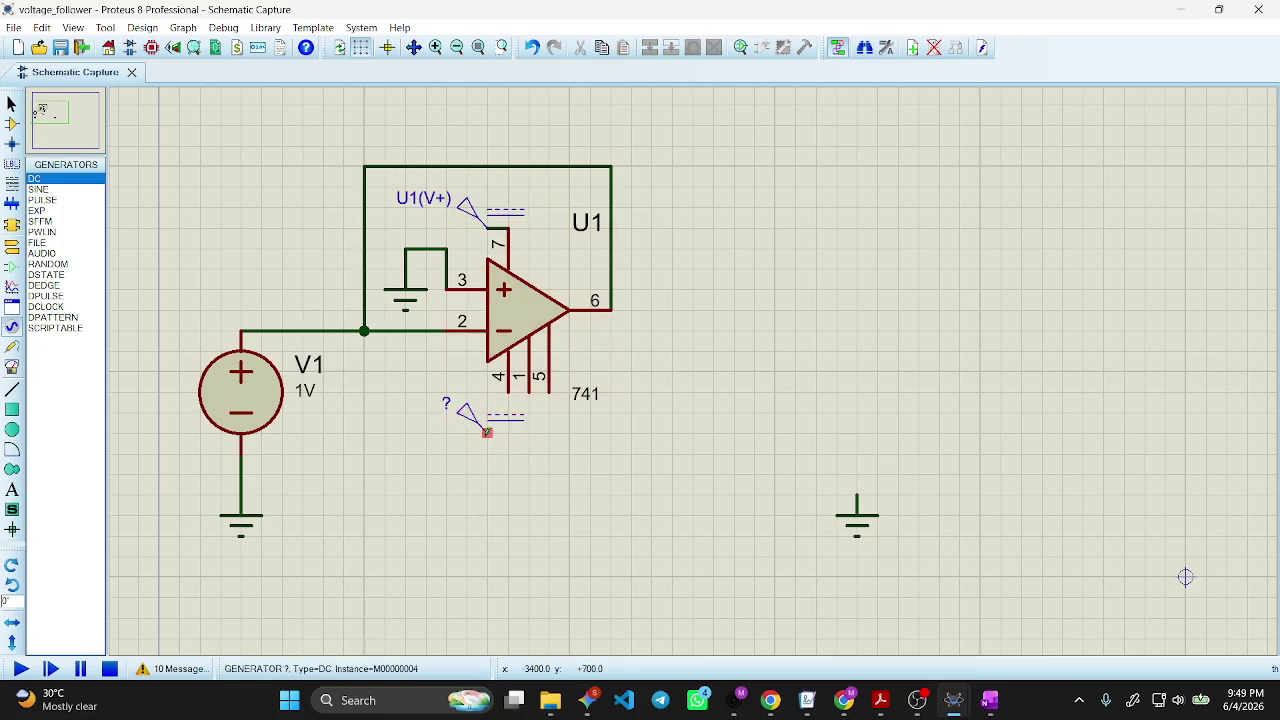
pyautogui.click(487, 432)
pyautogui.click(507, 392)
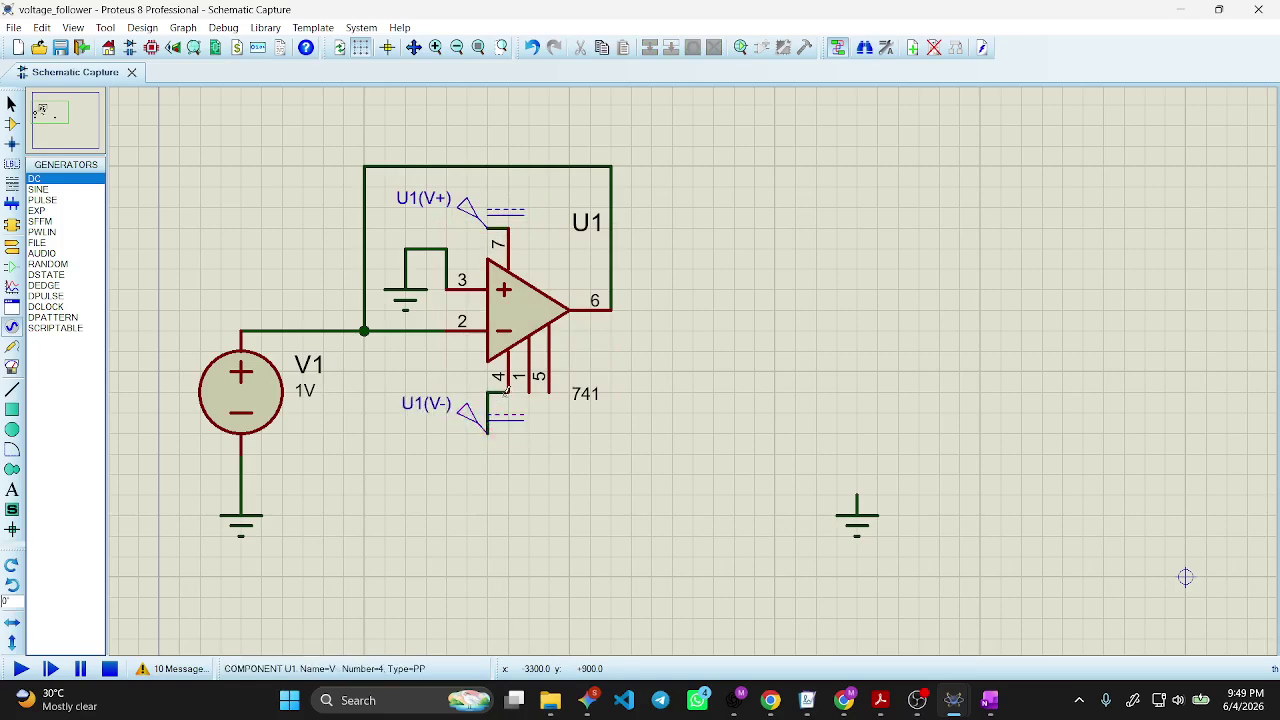
# Place a DC voltmeter to the right of the op-amp, above the unconnected ground terminal.
pyautogui.click(12, 367)
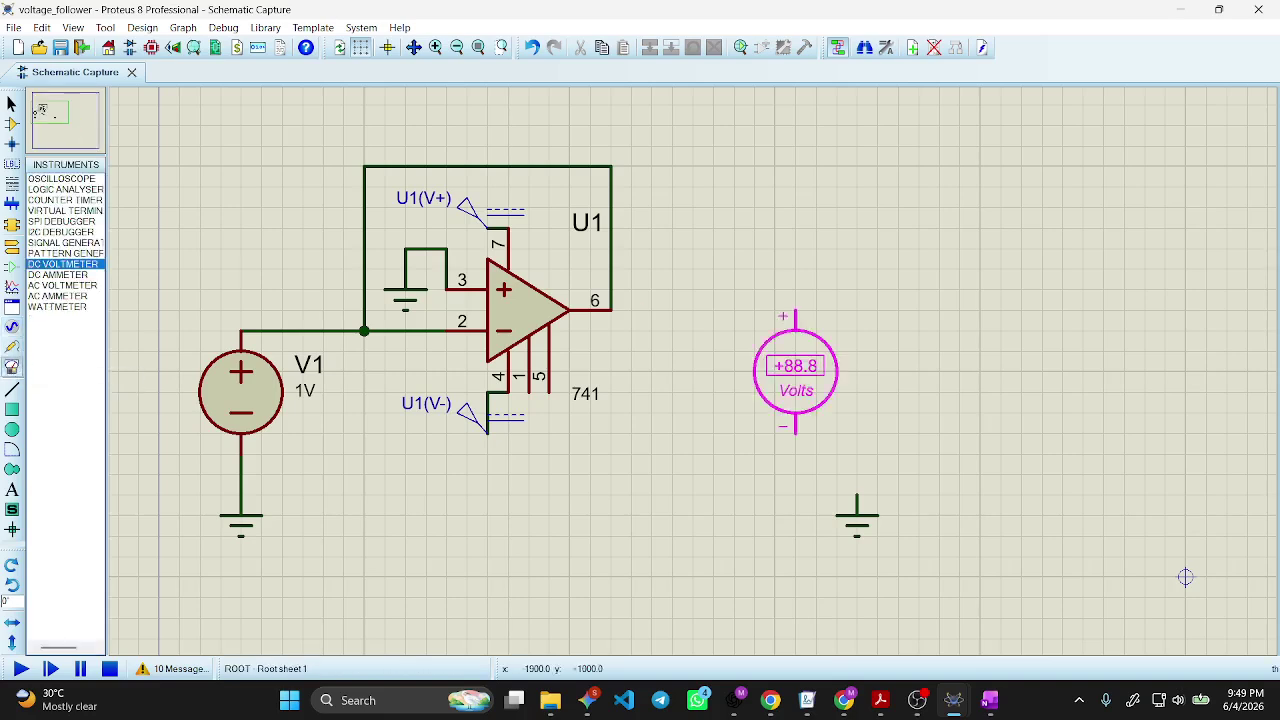
pyautogui.click(878, 390)
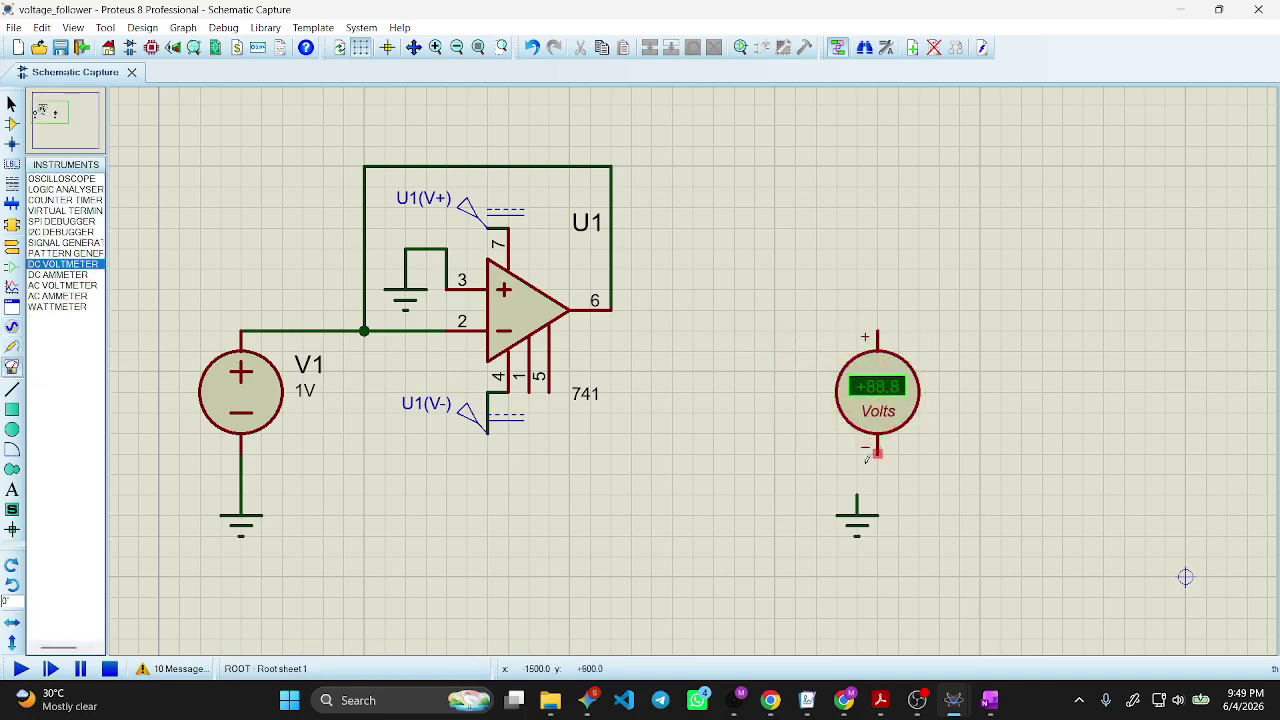
# Wire the voltmeter's negative terminal to the ground below it and its positive terminal to op-amp output pin 6.
pyautogui.click(866, 455)
pyautogui.click(856, 497)
pyautogui.click(878, 332)
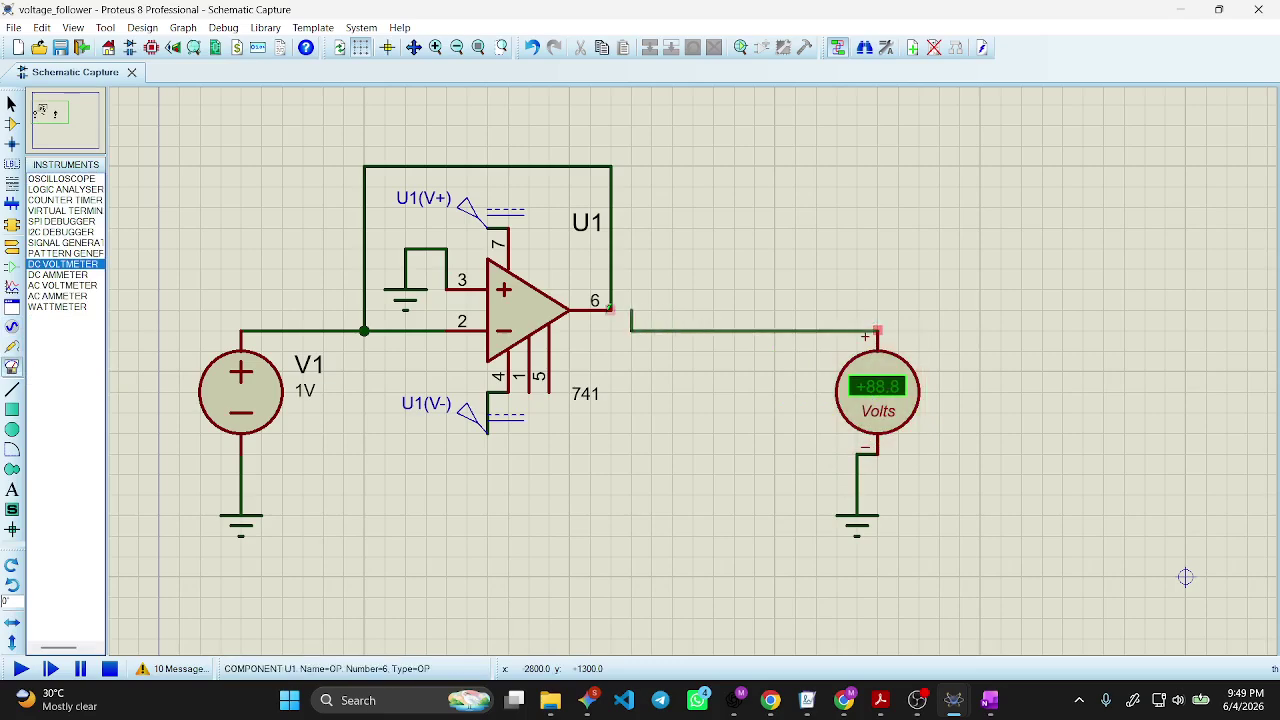
pyautogui.click(610, 310)
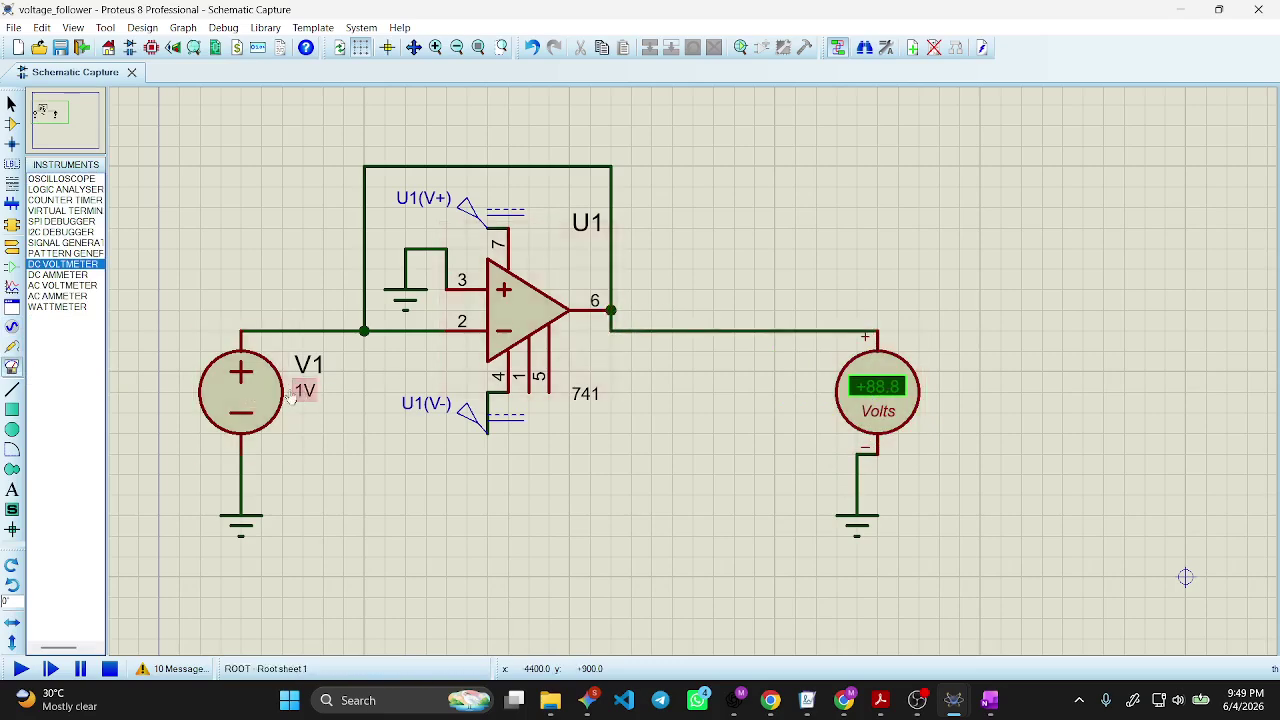
# Set the voltages of the DC generators feeding op-amp supply pins 7 and 4.
pyautogui.doubleClick(468, 208)
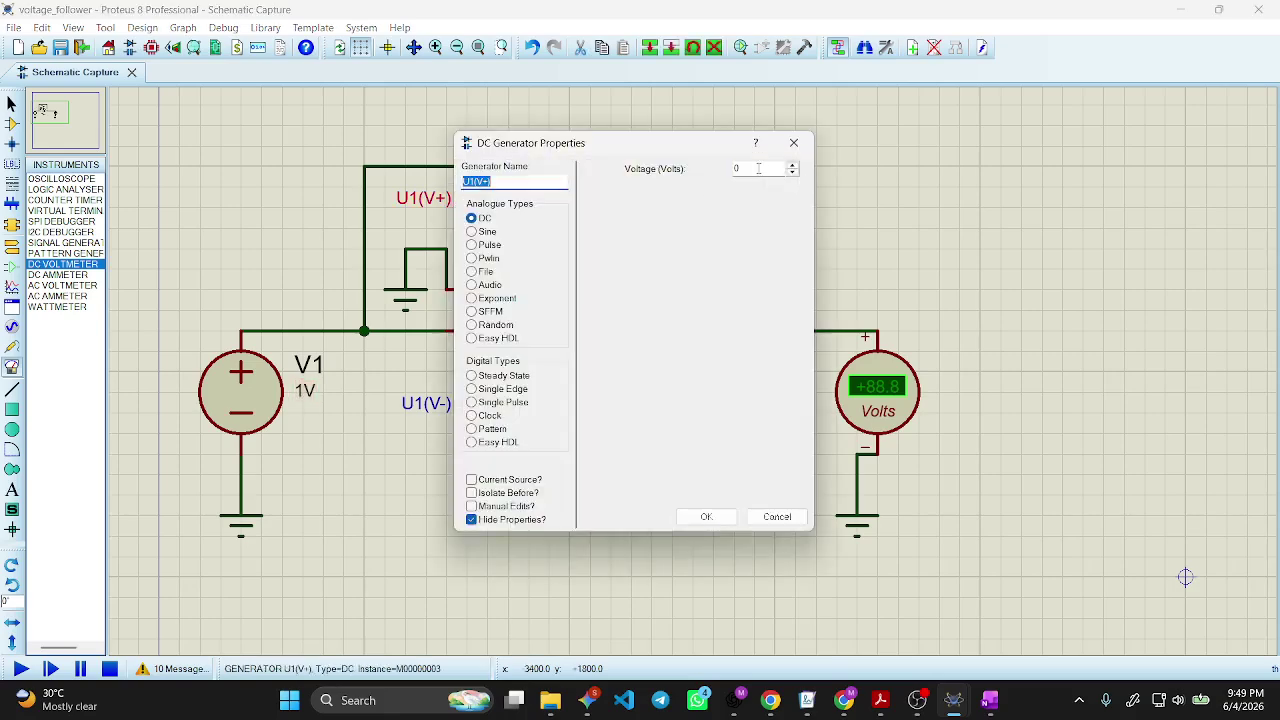
pyautogui.doubleClick(759, 168)
pyautogui.press('Return')
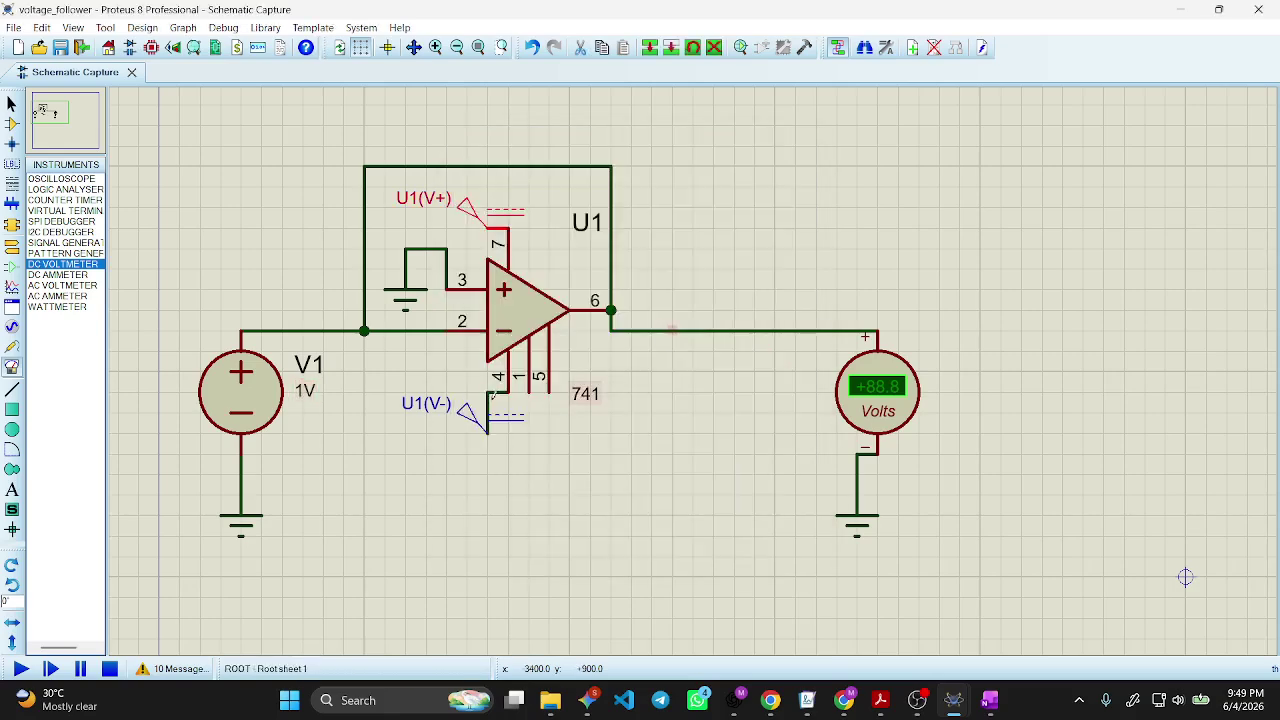
pyautogui.doubleClick(470, 416)
pyautogui.doubleClick(773, 170)
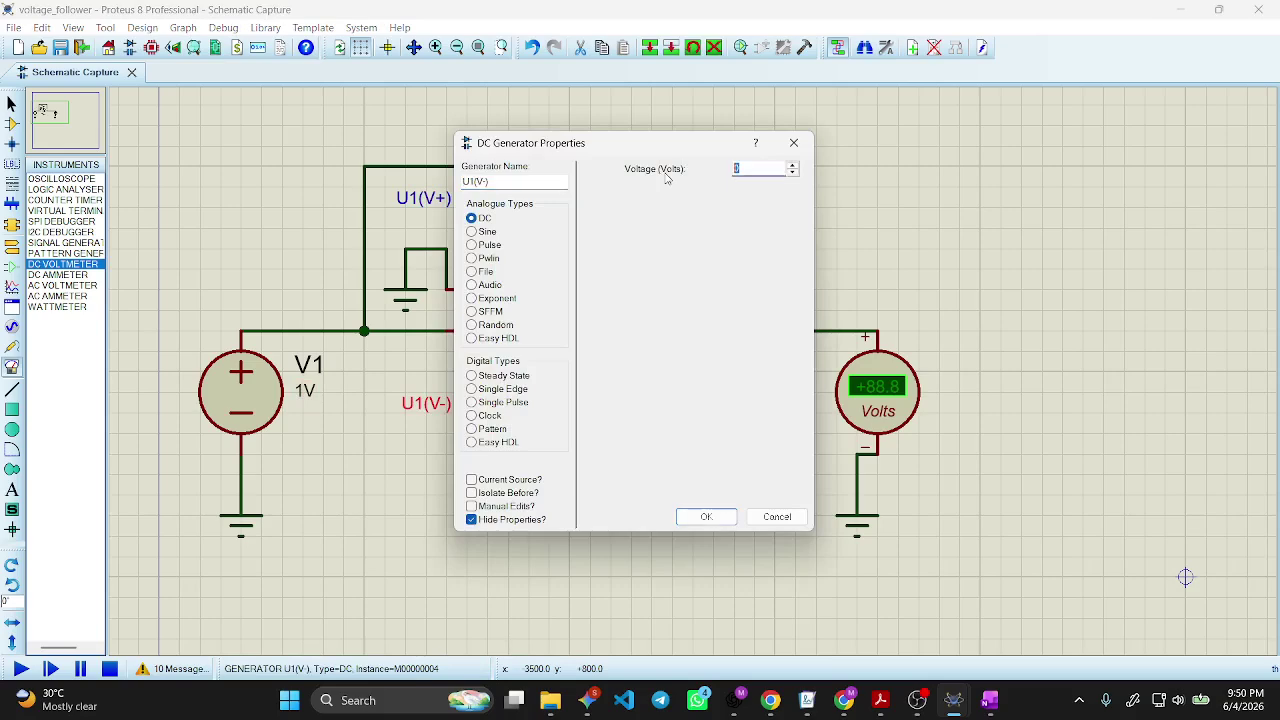
pyautogui.press('Return')
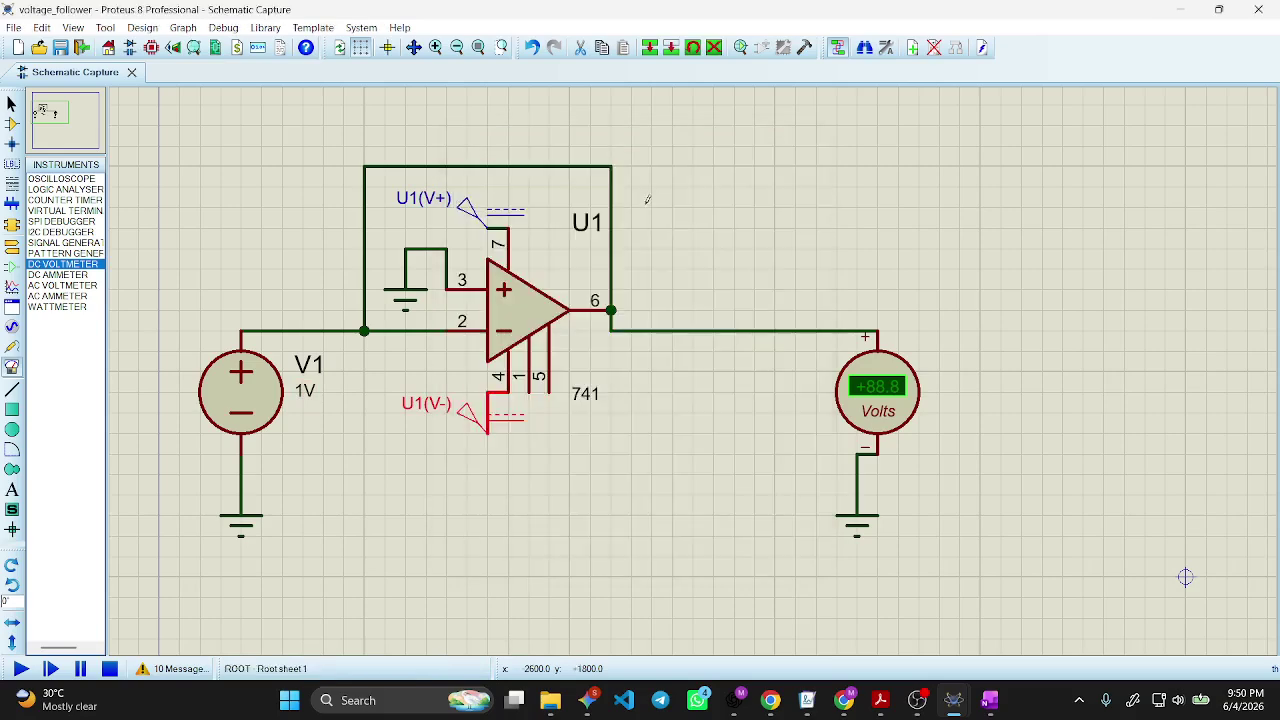
# Simulate the circuit with the 1 V source, read the output voltmeter, and stop the simulation.
pyautogui.click(22, 668)
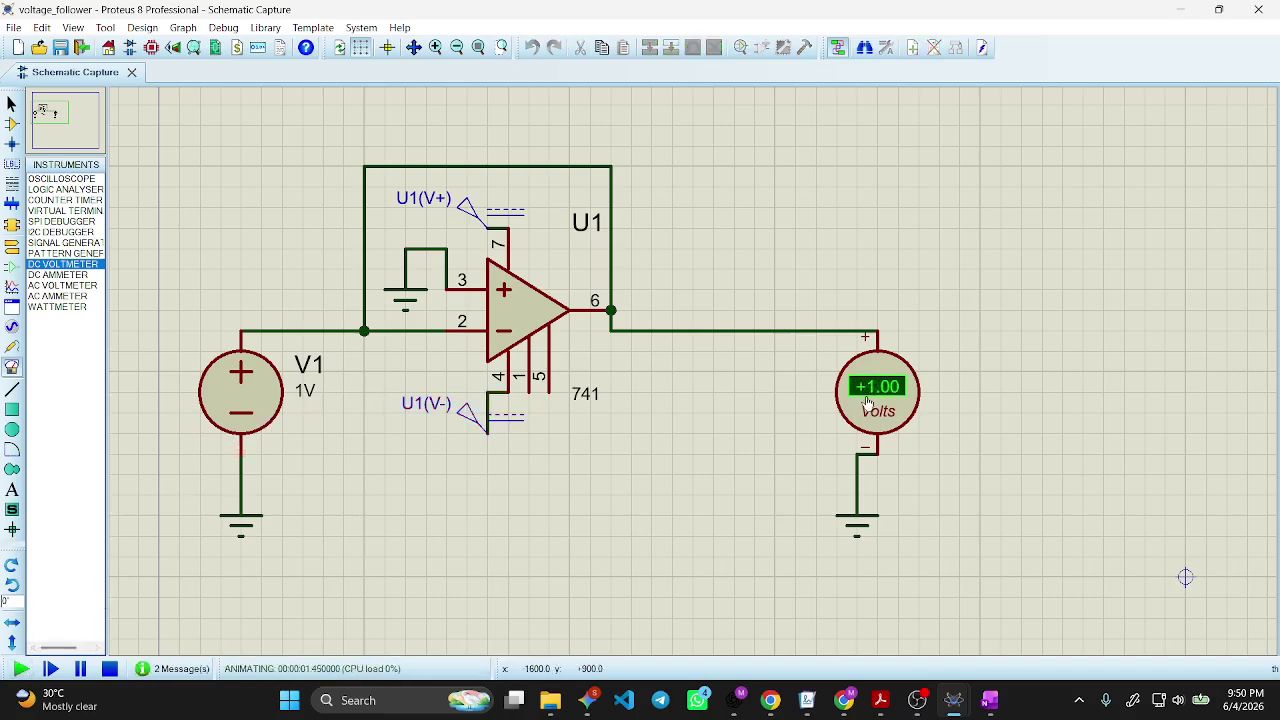
pyautogui.click(110, 668)
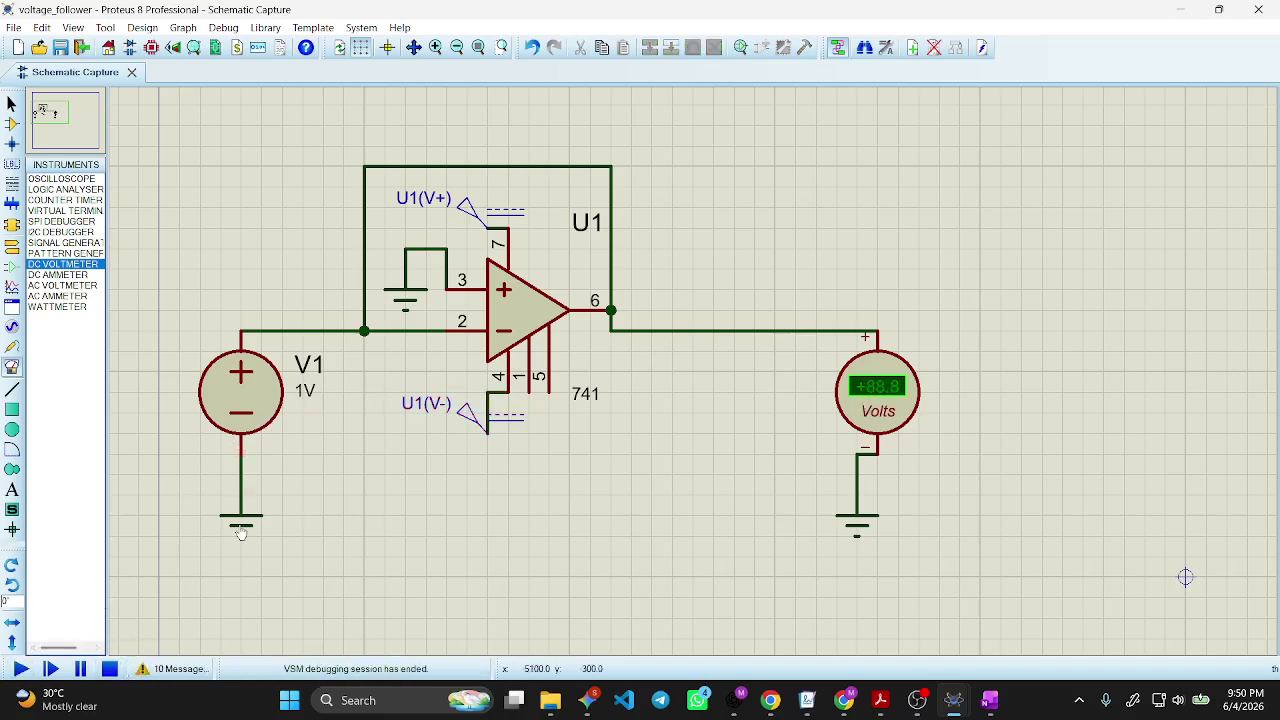
# Set voltage source V1 to 5V, run the simulation to check the output, and stop it.
pyautogui.doubleClick(240, 390)
pyautogui.press('Tab')
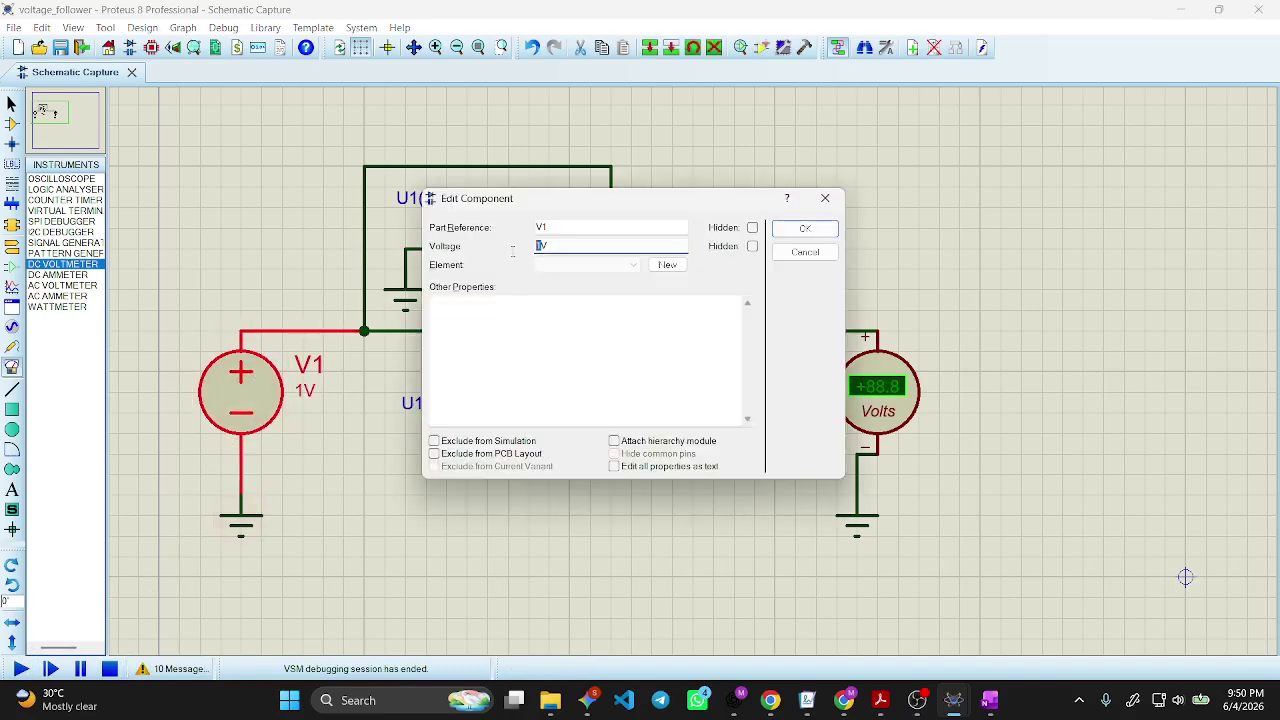
pyautogui.write('5V')
pyautogui.press('Return')
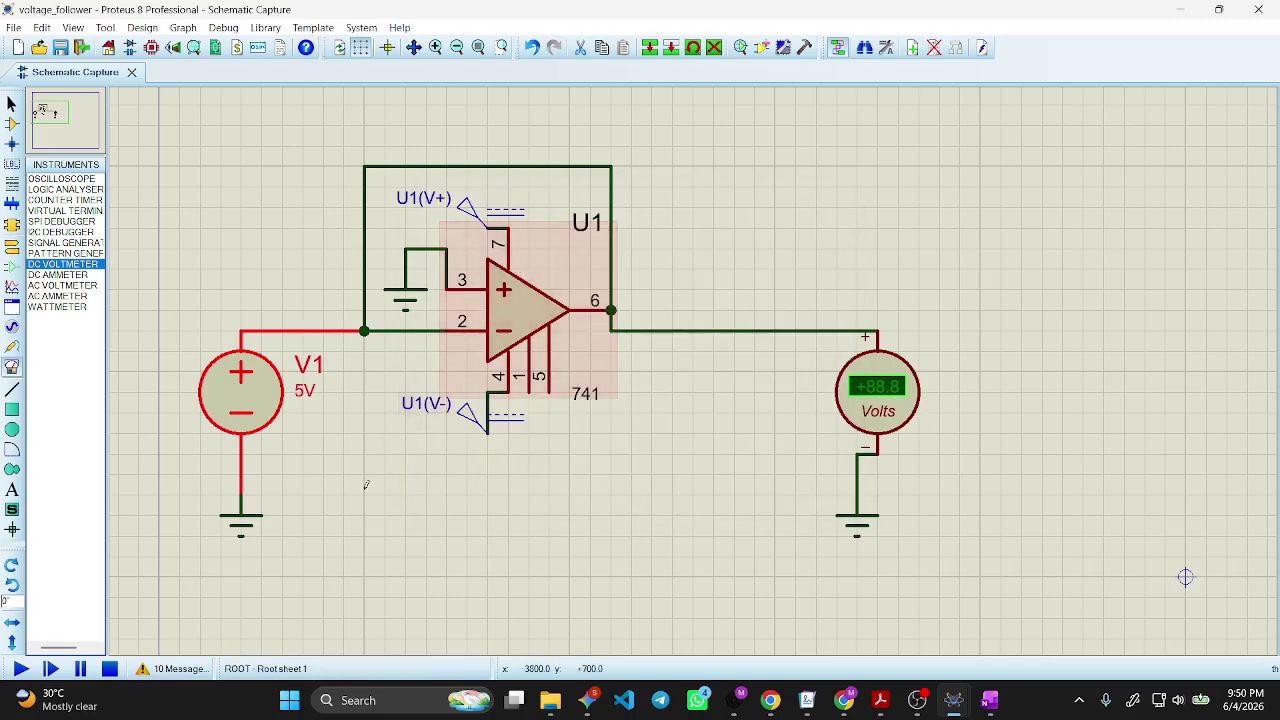
pyautogui.click(20, 668)
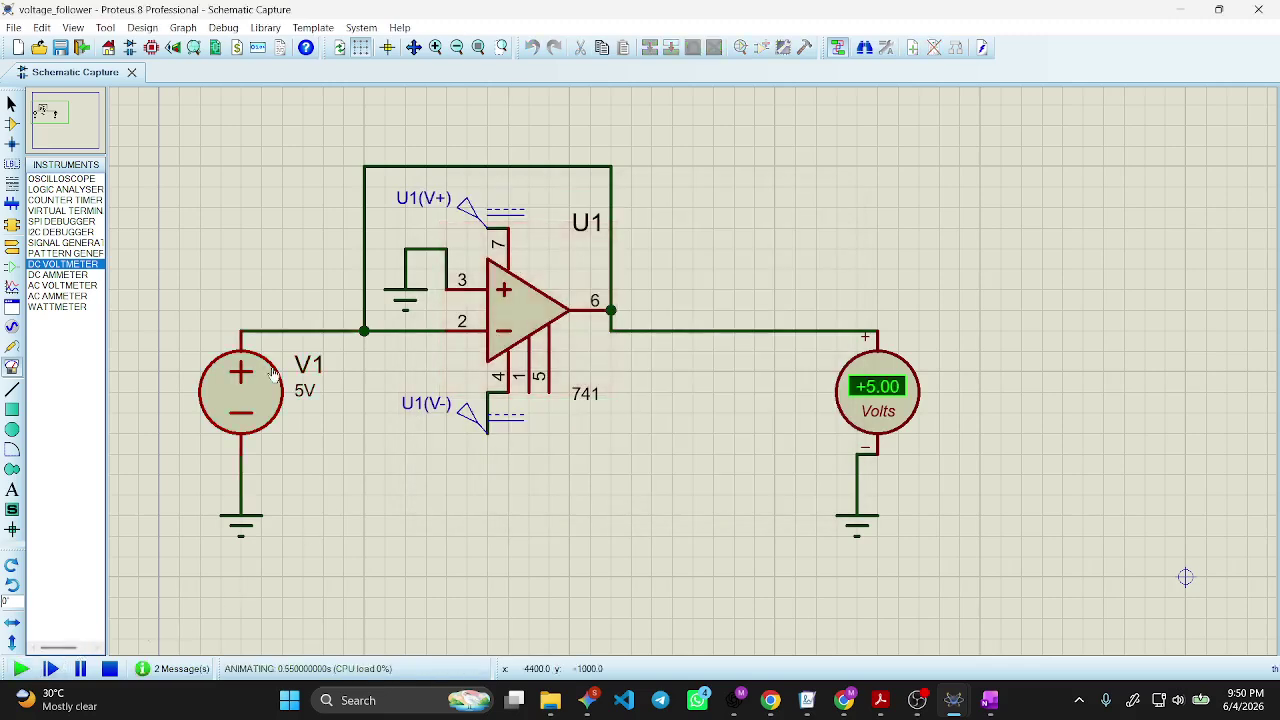
pyautogui.click(110, 668)
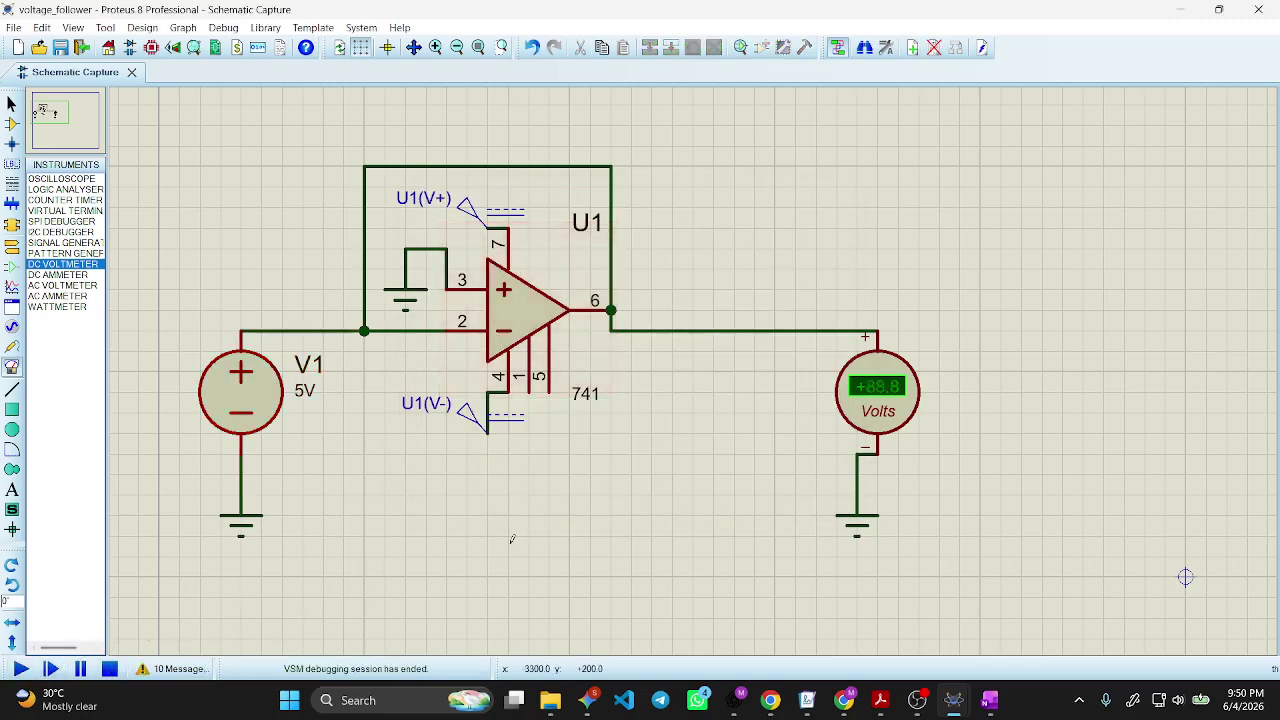
# Place a second 741 op-amp in the empty area to the right of the first circuit.
pyautogui.scroll(-3, 512, 538)
pyautogui.scroll(3, 820, 470)
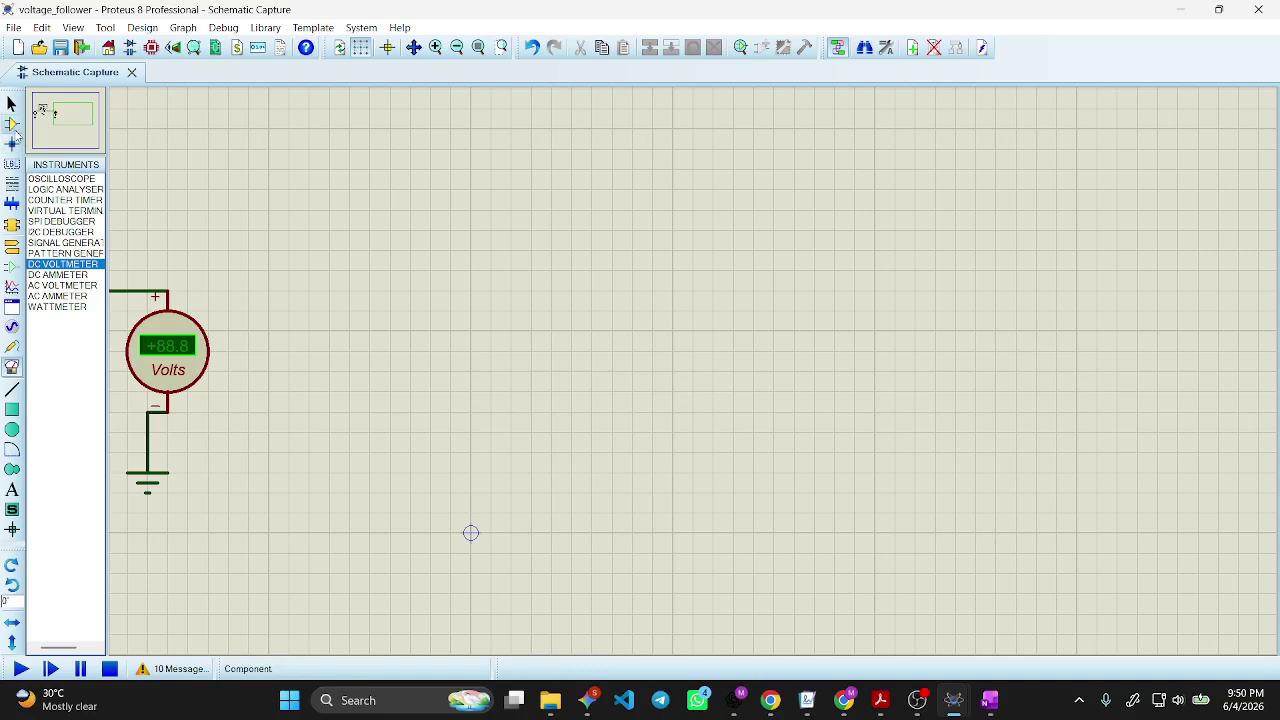
pyautogui.click(12, 124)
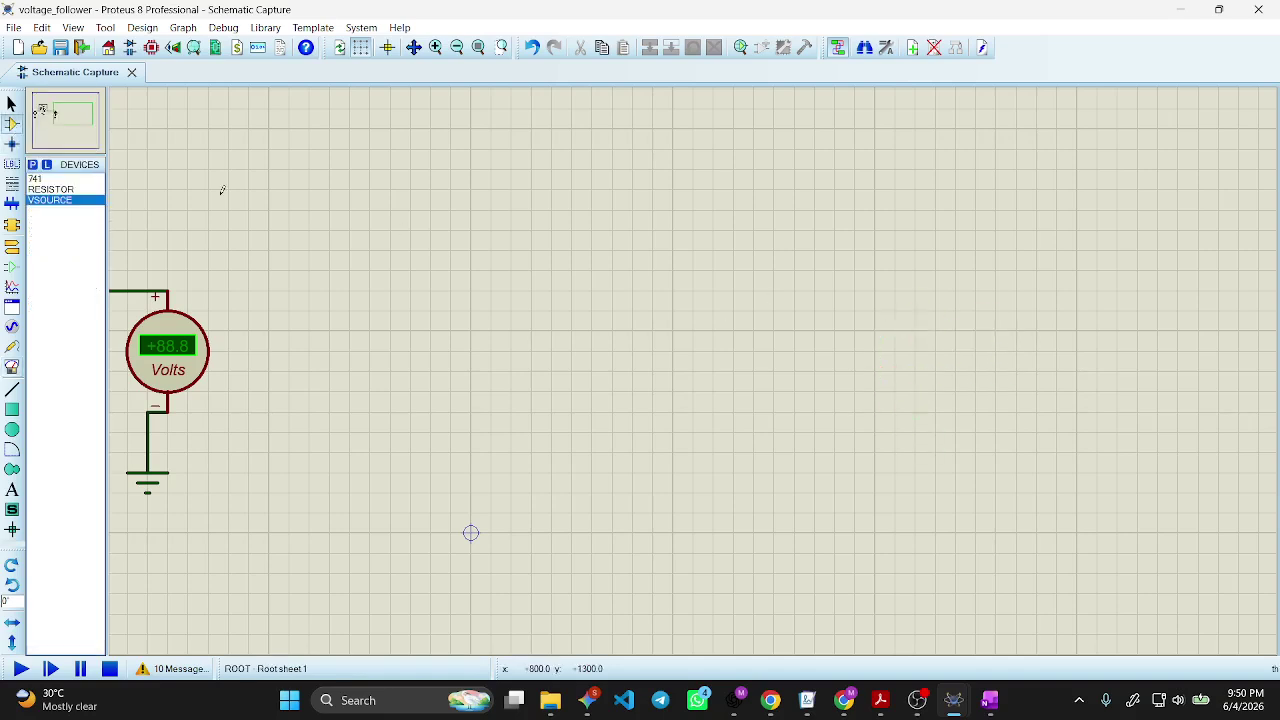
pyautogui.click(35, 178)
pyautogui.click(700, 222)
pyautogui.click(874, 352)
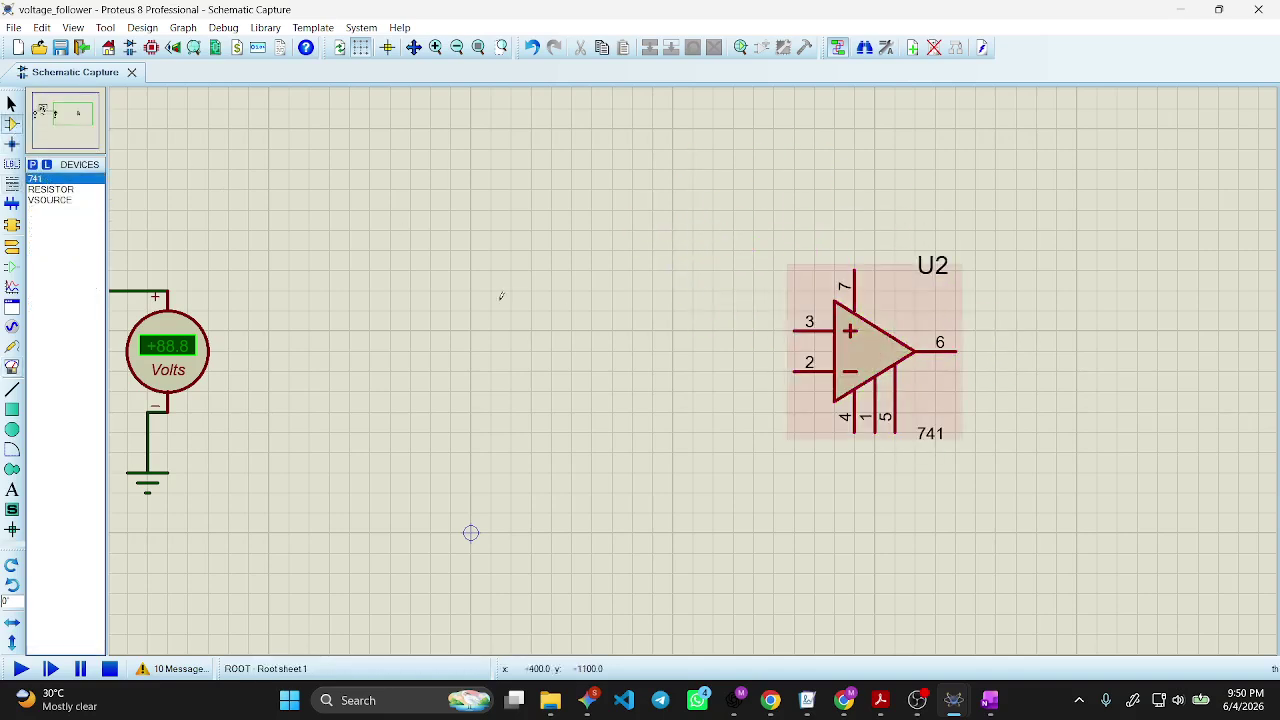
# Place a VSOURCE between the first circuit's voltmeter and U2, and wire its positive terminal to U2 pin 3.
pyautogui.click(50, 200)
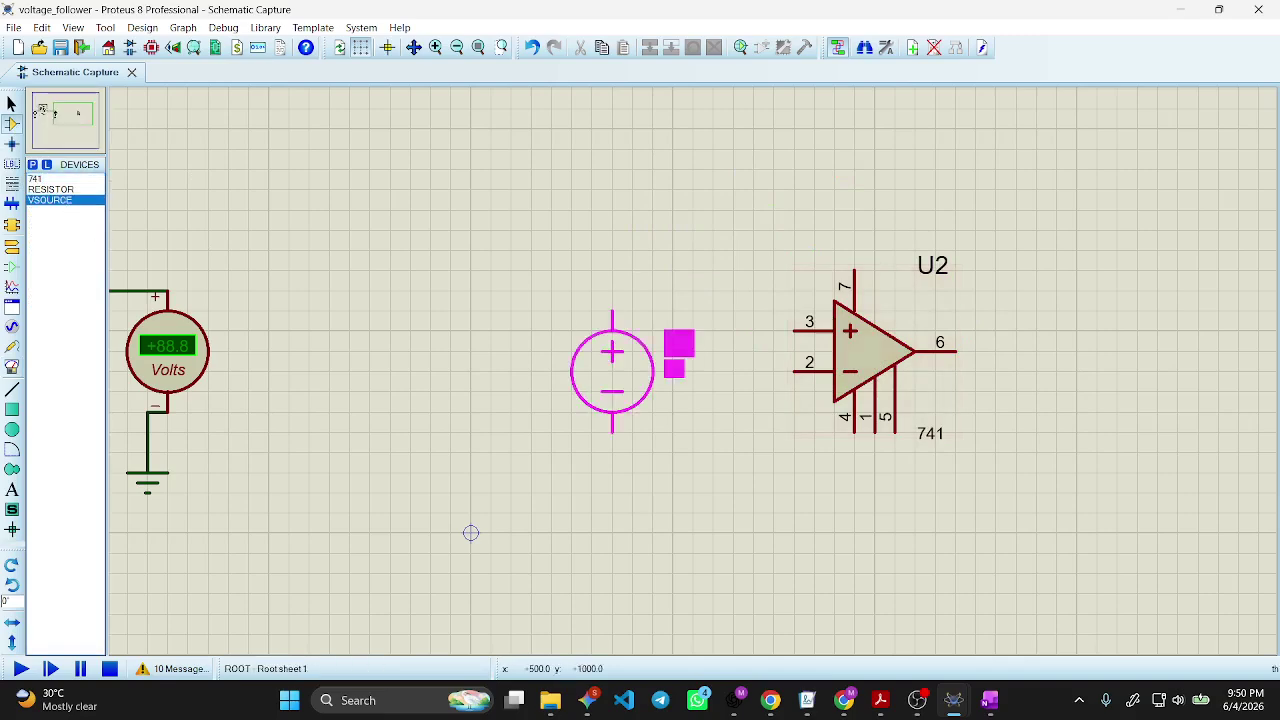
pyautogui.click(551, 350)
pyautogui.click(551, 293)
pyautogui.click(796, 330)
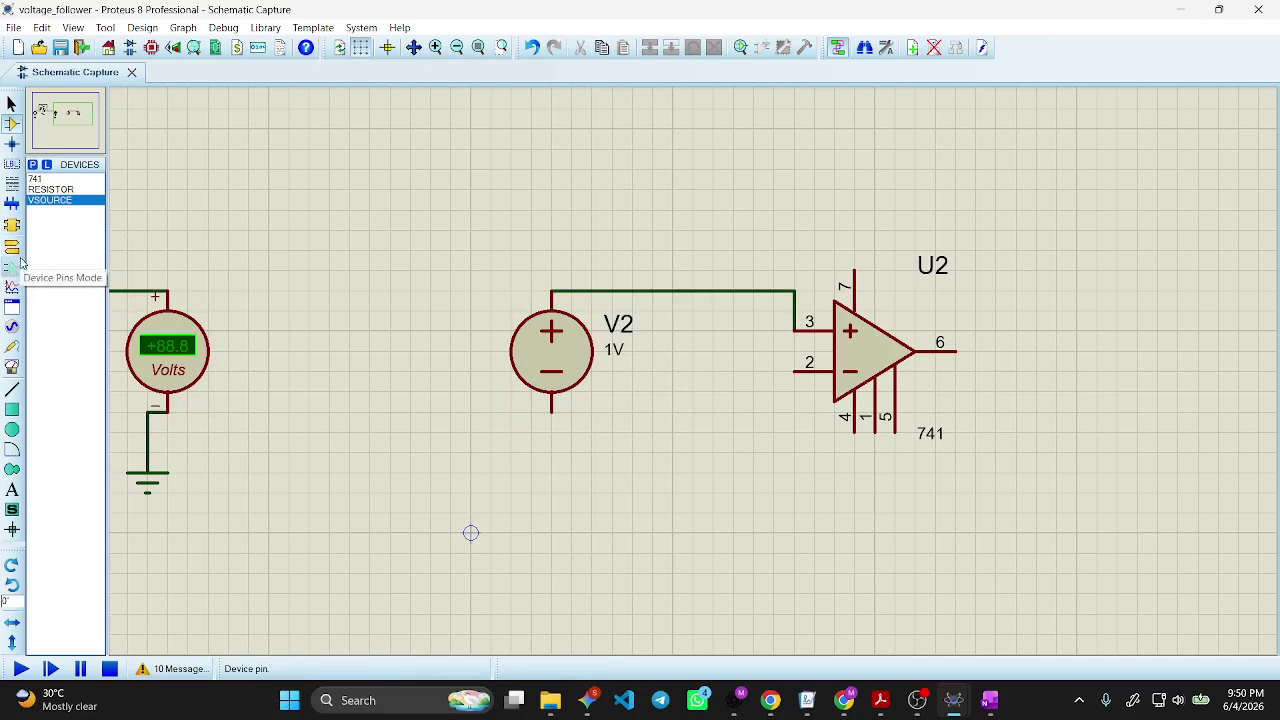
# Add DC generators above and below U2, connecting them to supply pins 7 and 4.
pyautogui.click(12, 326)
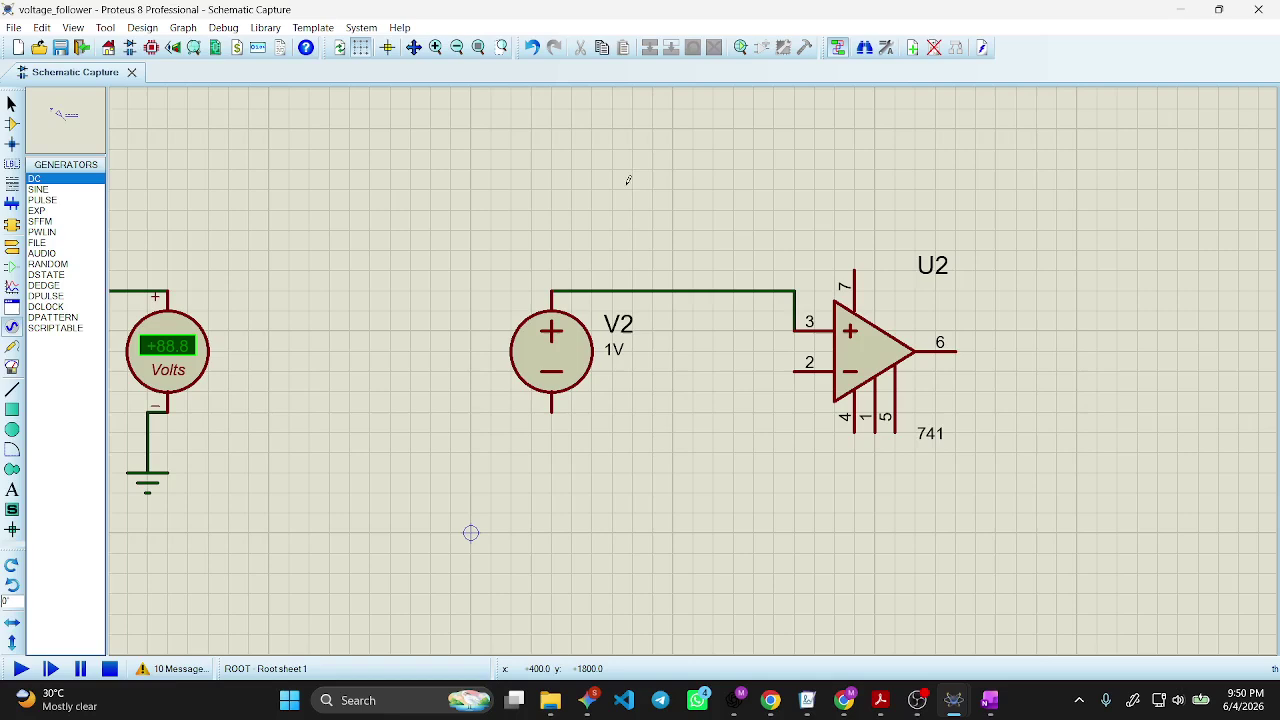
pyautogui.click(853, 258)
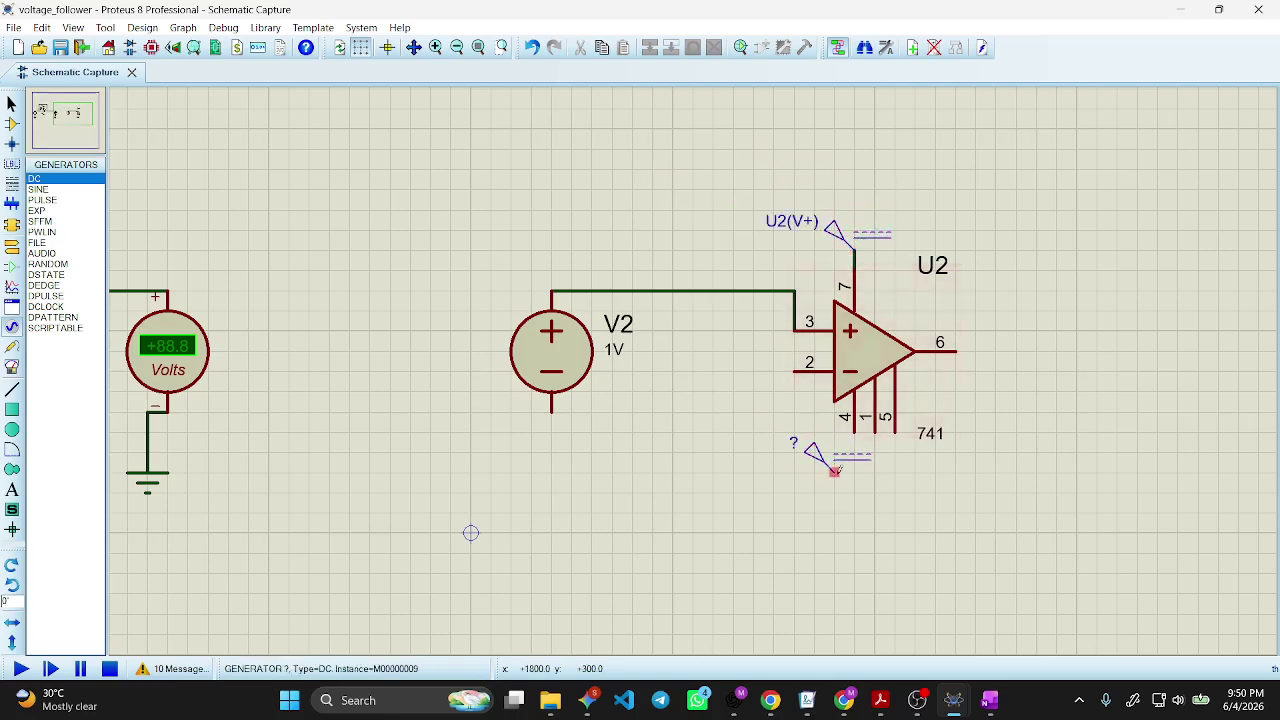
pyautogui.click(835, 470)
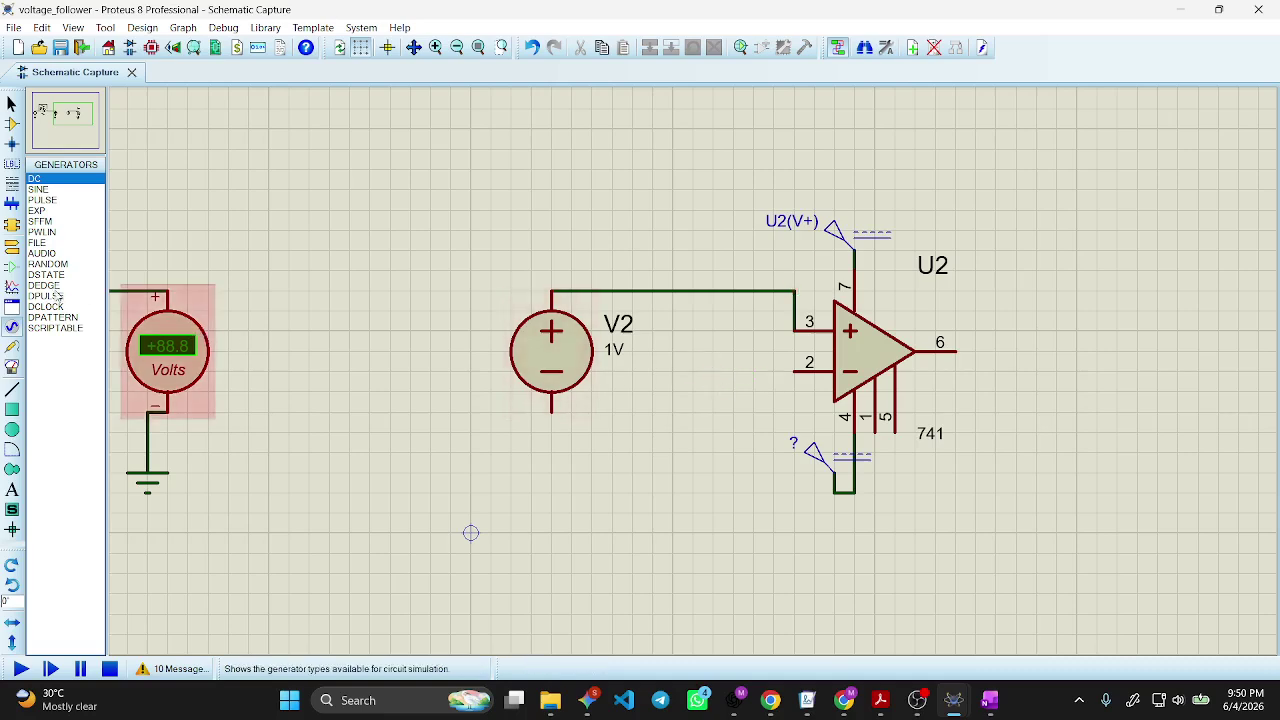
# Ground U2 pin 2 with a nearby ground terminal and route a feedback wire from that pin over the op-amp to output pin 6.
pyautogui.click(12, 245)
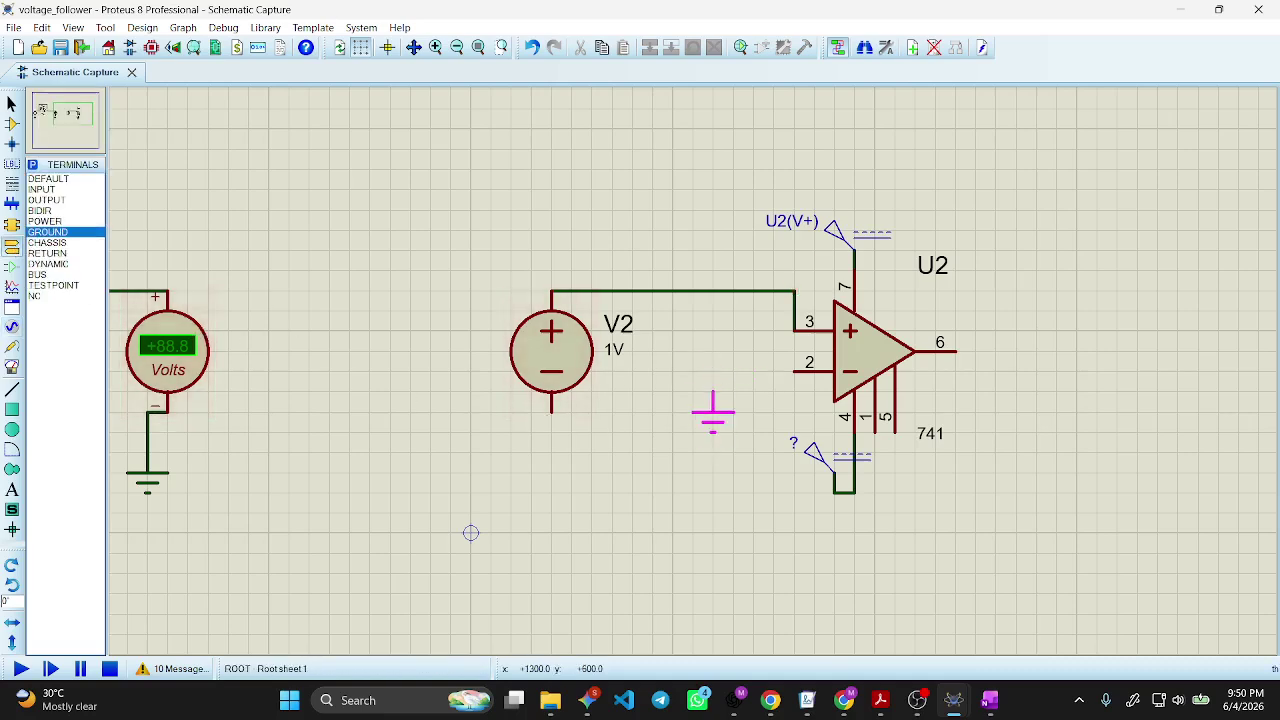
pyautogui.click(753, 405)
pyautogui.click(795, 372)
pyautogui.click(753, 400)
pyautogui.click(773, 372)
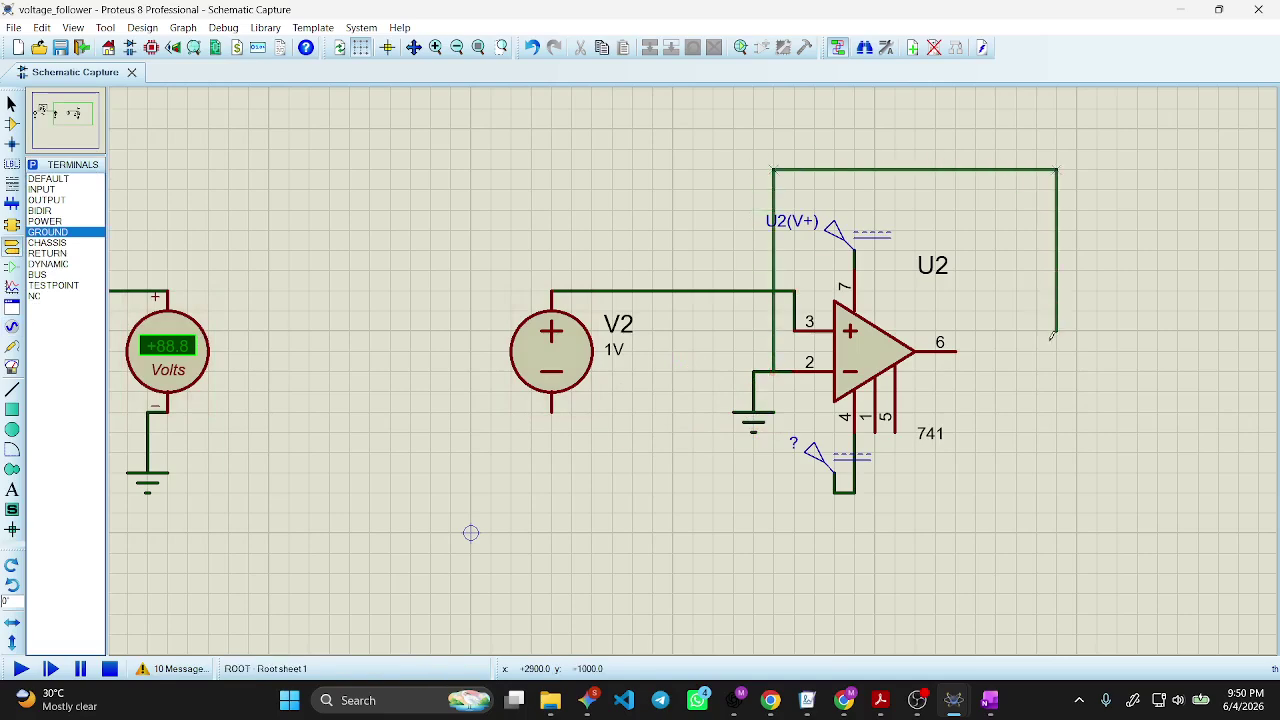
pyautogui.click(963, 350)
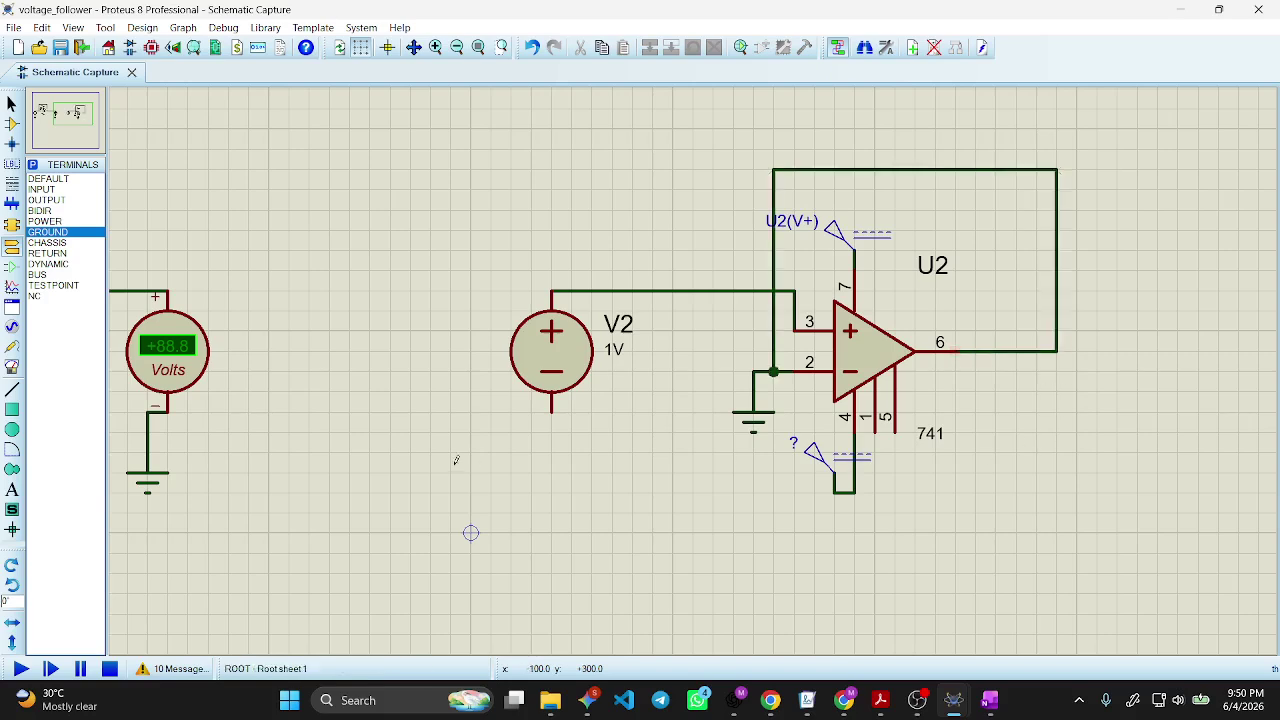
# Place one ground to the lower right of U2 and another below V2, wiring the latter to V2's negative terminal.
pyautogui.click(1117, 482)
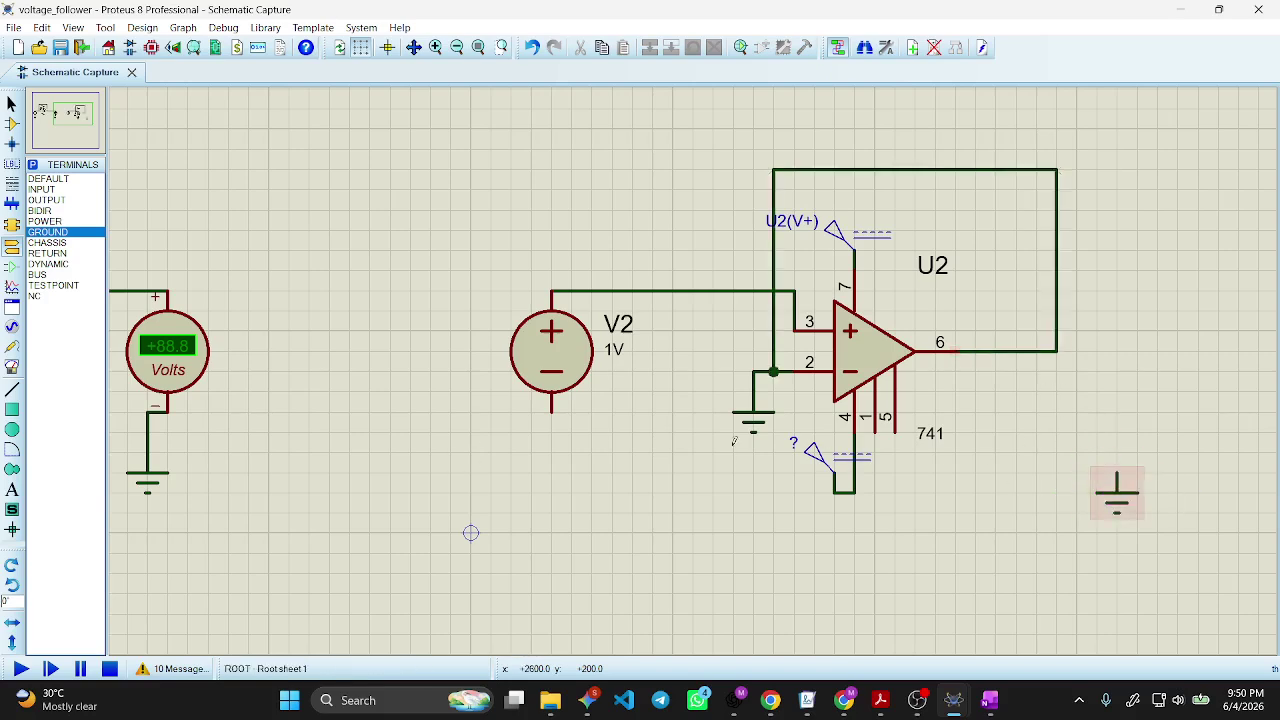
pyautogui.click(531, 482)
pyautogui.click(531, 474)
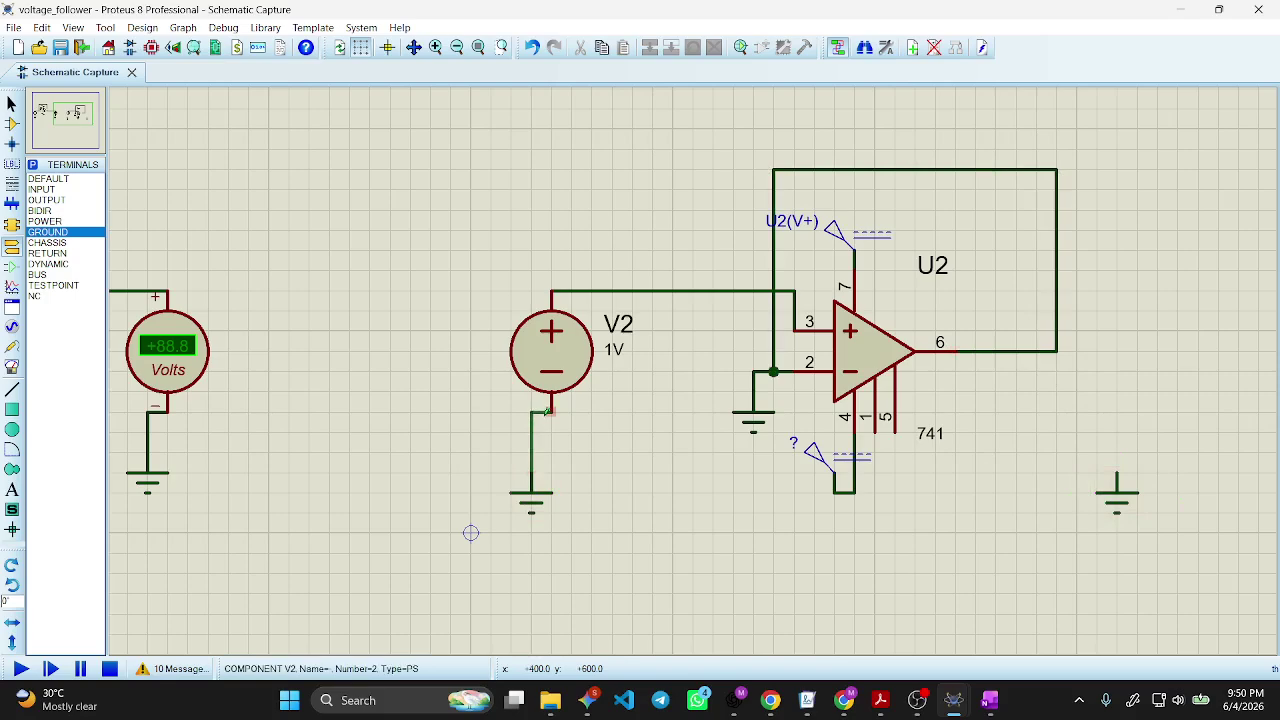
pyautogui.click(551, 410)
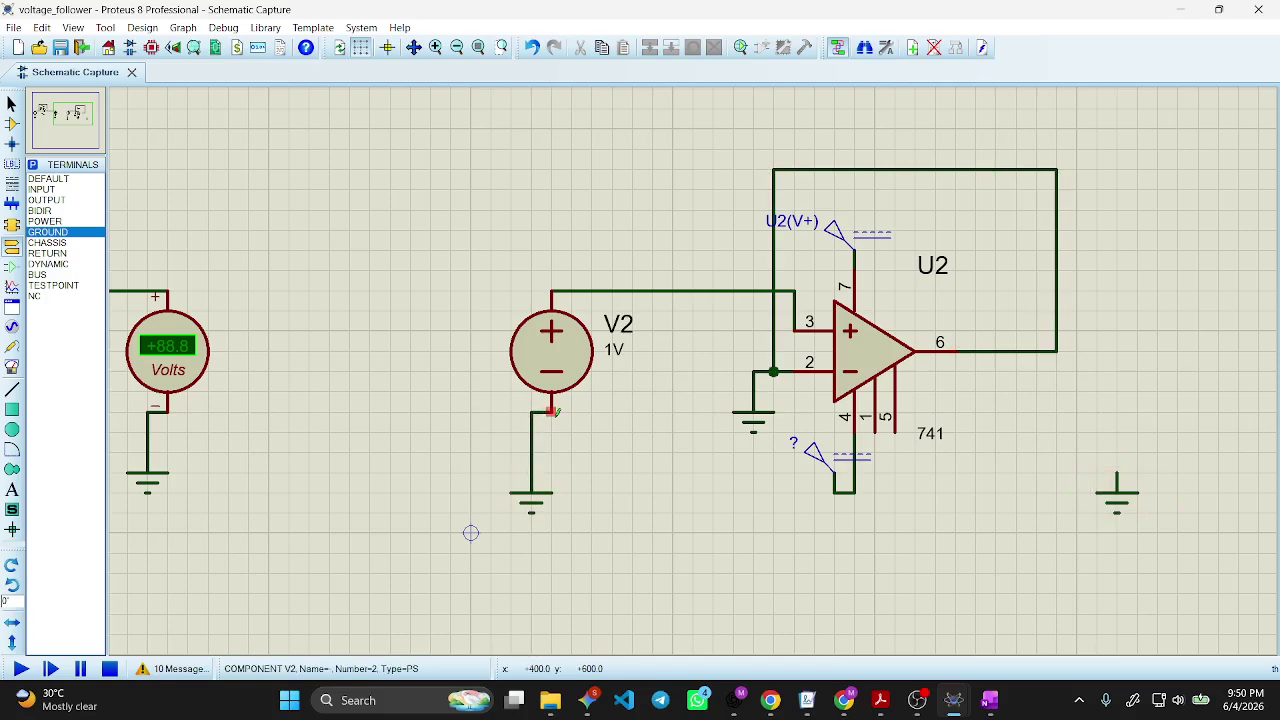
# Place a DC voltmeter above the unconnected ground, wiring its negative terminal to that ground and its positive terminal to U2's output wire.
pyautogui.click(12, 366)
pyautogui.click(1140, 388)
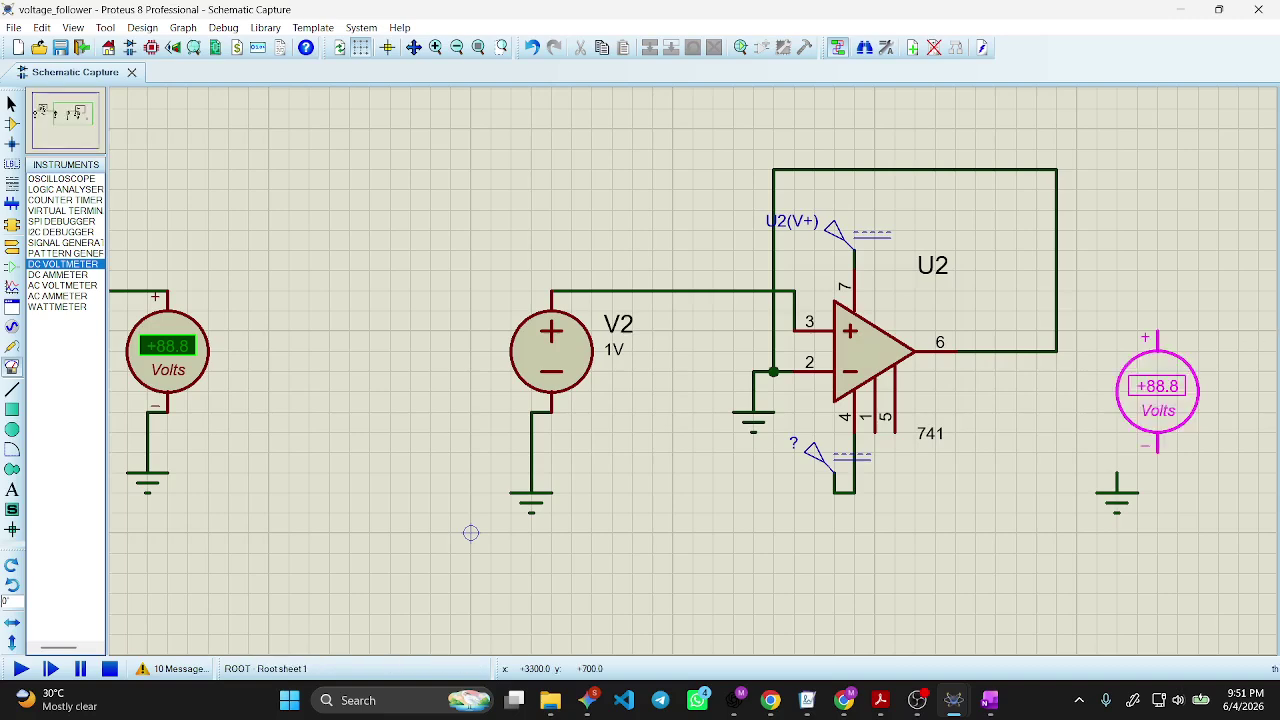
pyautogui.click(1137, 390)
pyautogui.click(1137, 430)
pyautogui.click(1117, 476)
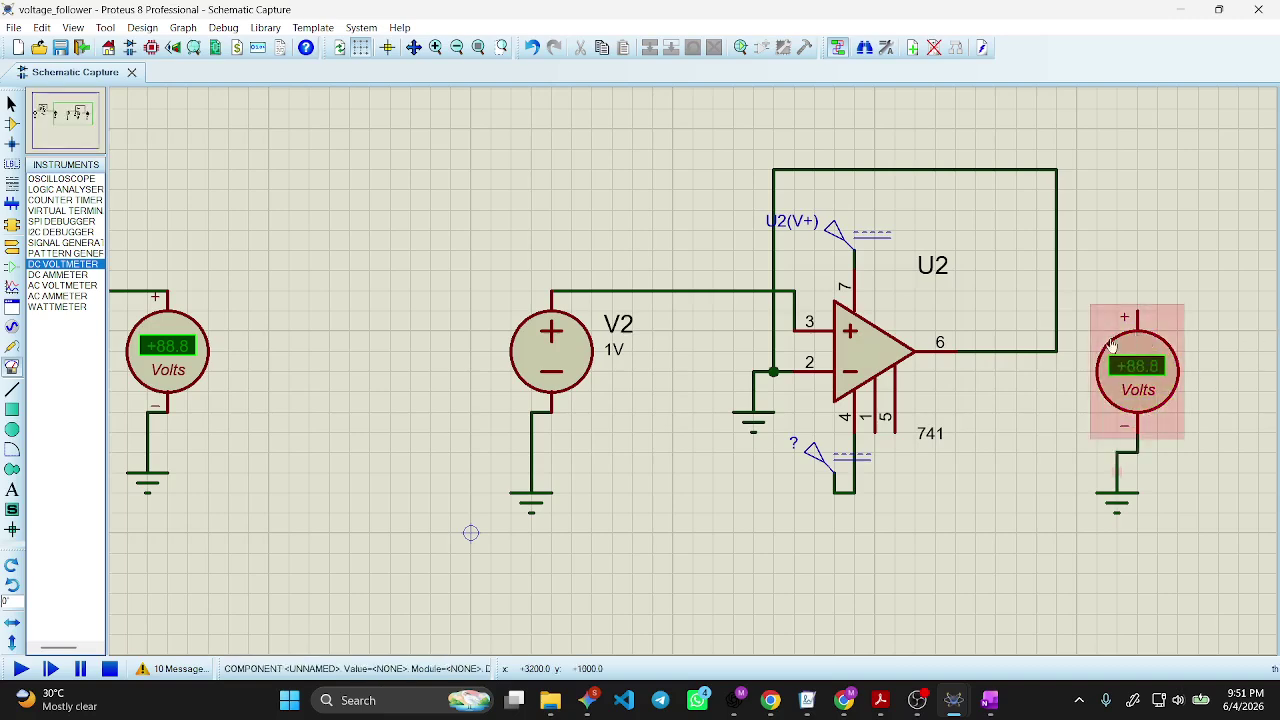
pyautogui.click(1056, 291)
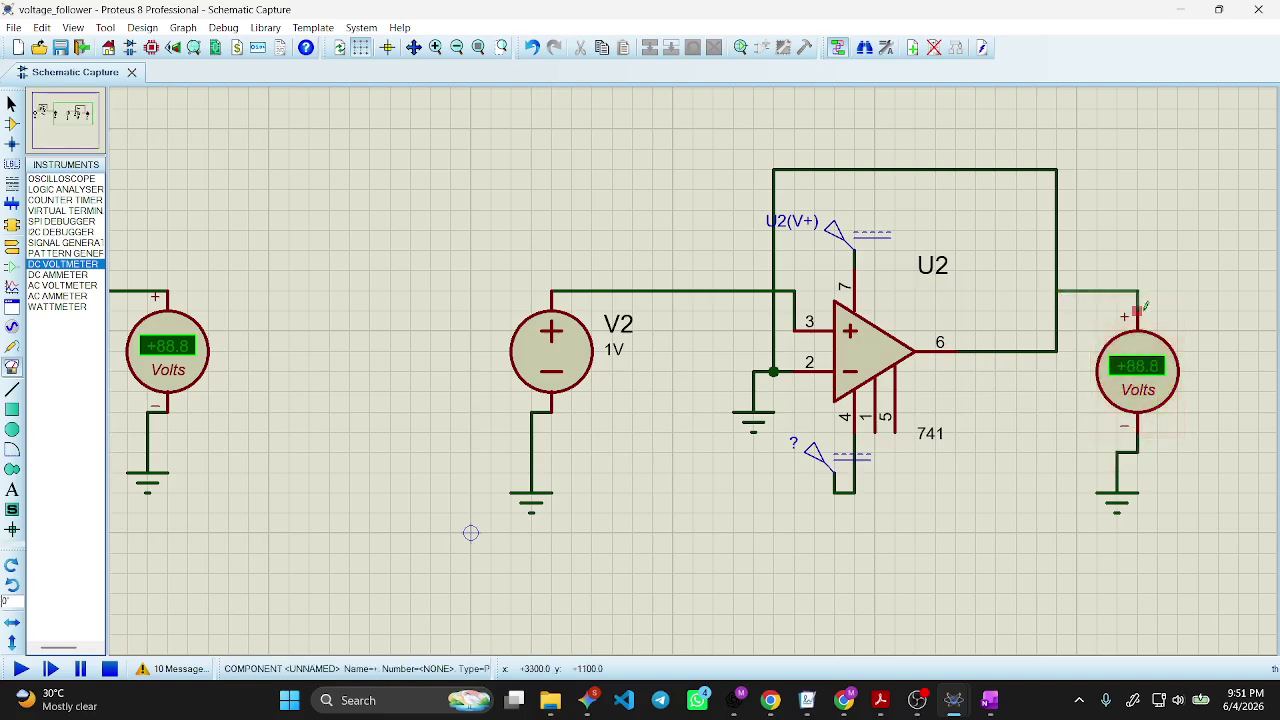
pyautogui.click(1137, 308)
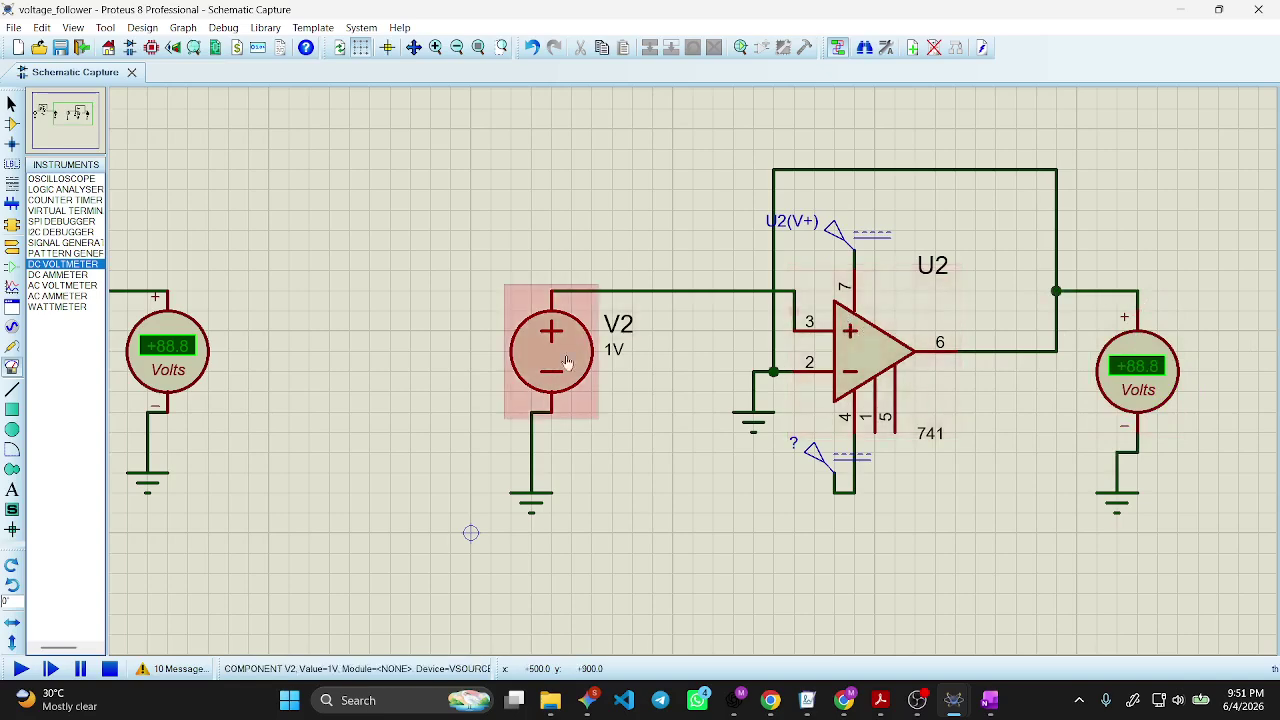
# Run the simulation to compare both circuits' voltmeters, and stop it.
pyautogui.click(22, 667)
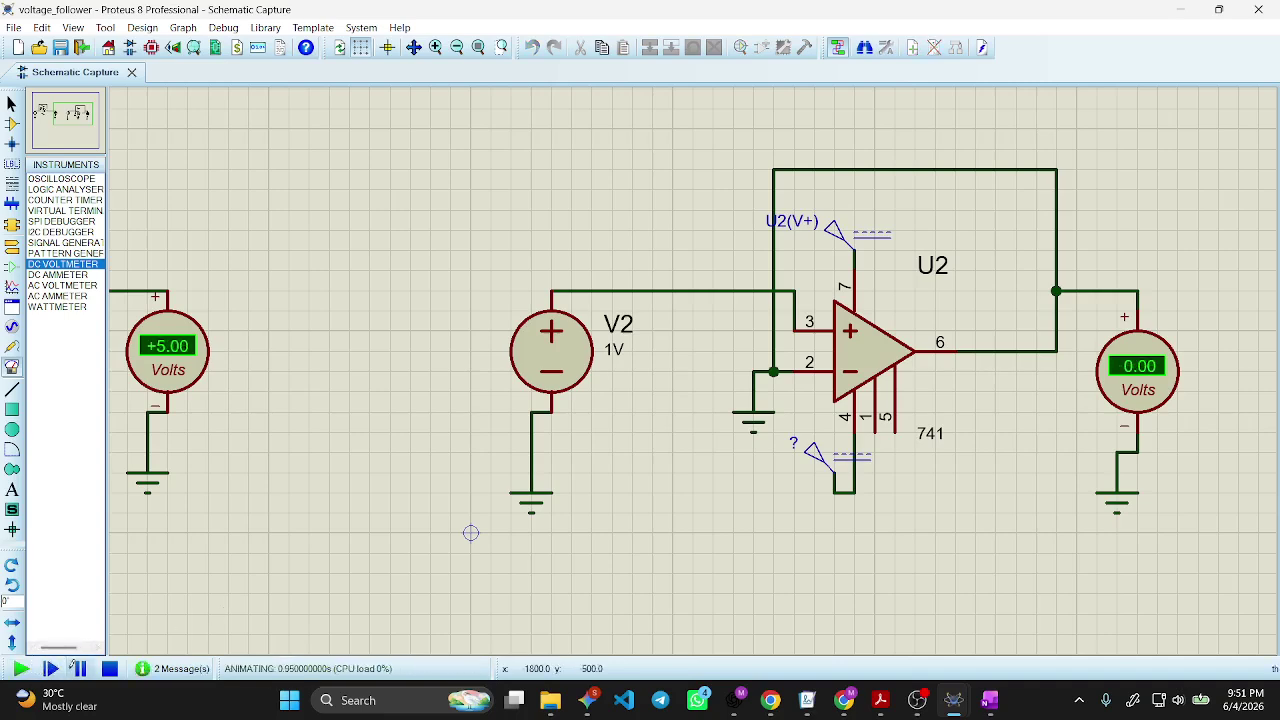
pyautogui.click(110, 668)
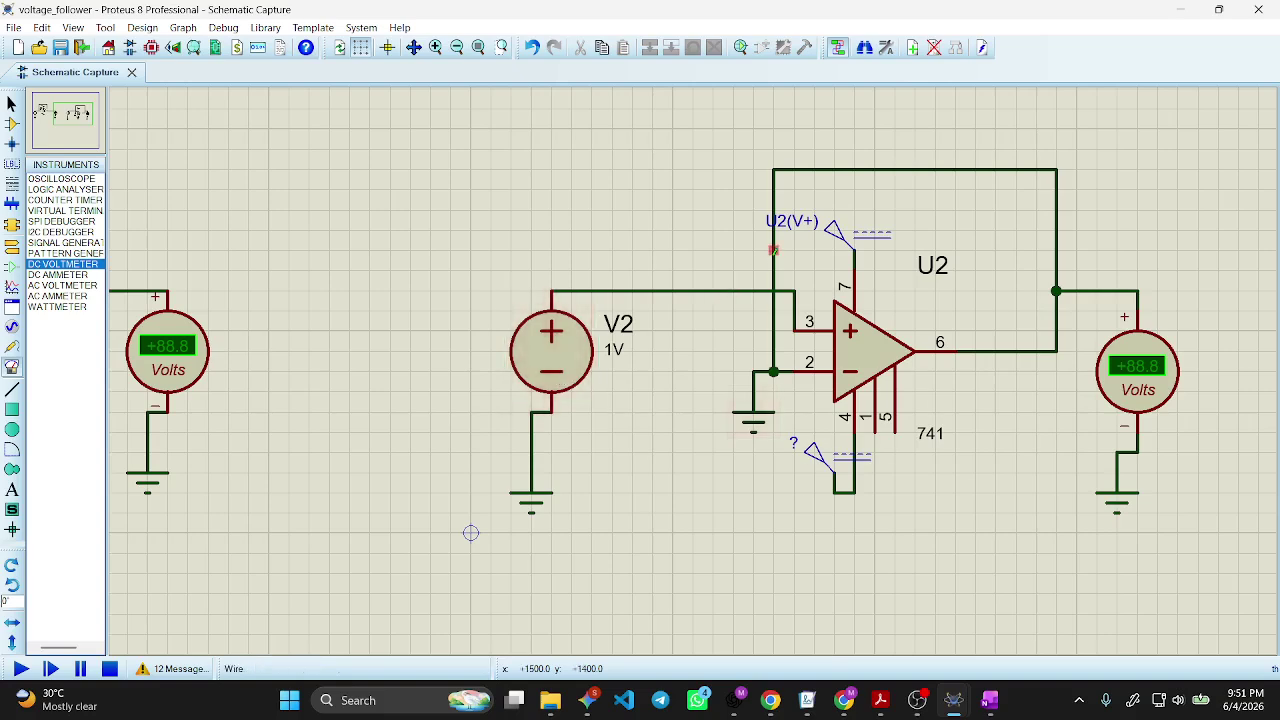
# Replace U2's feedback wire with one from the V2–pin 3 wire over the op-amp to output pin 6, and run the simulation.
pyautogui.rightClick(775, 252)
pyautogui.click(830, 297)
pyautogui.click(692, 290)
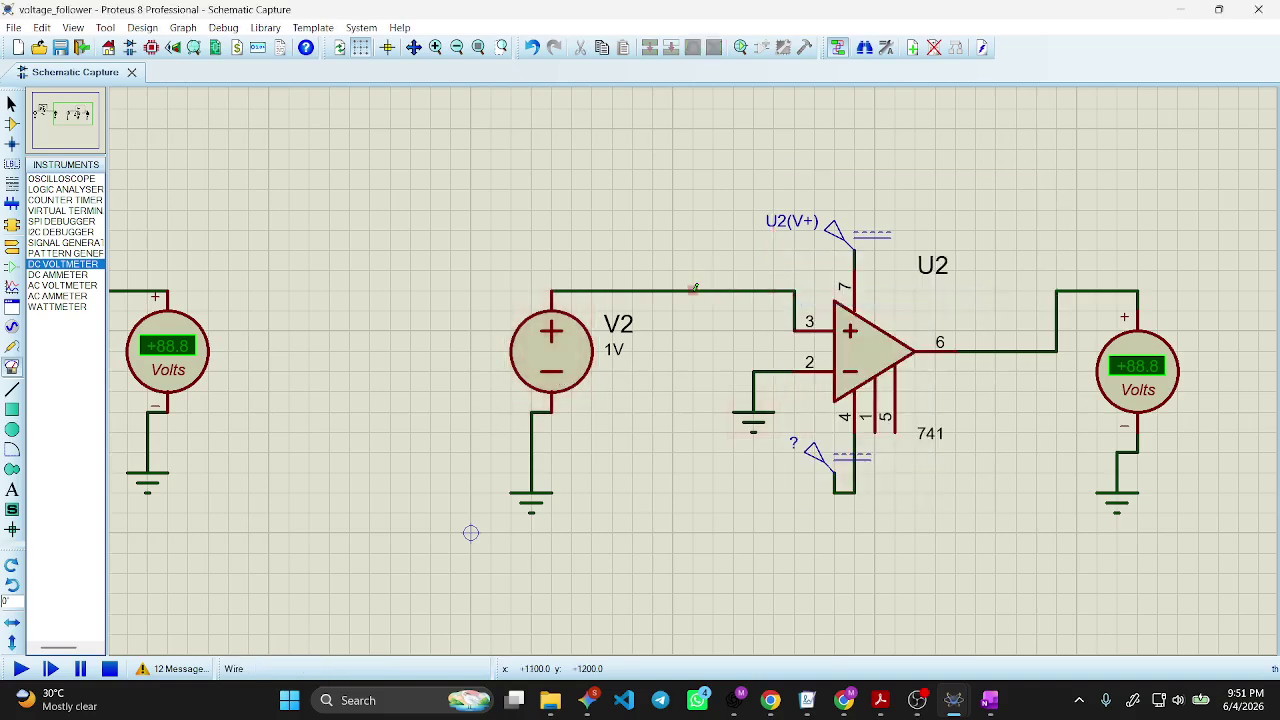
pyautogui.click(1037, 149)
pyautogui.click(1037, 351)
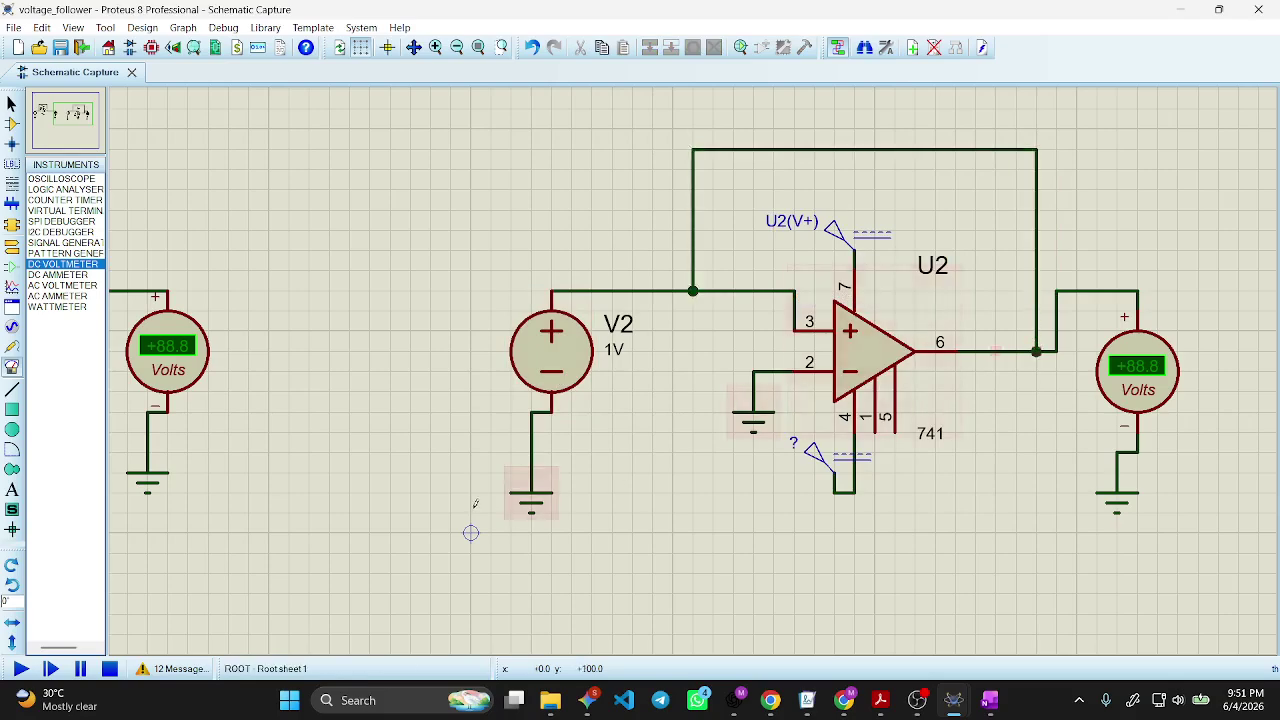
pyautogui.click(21, 669)
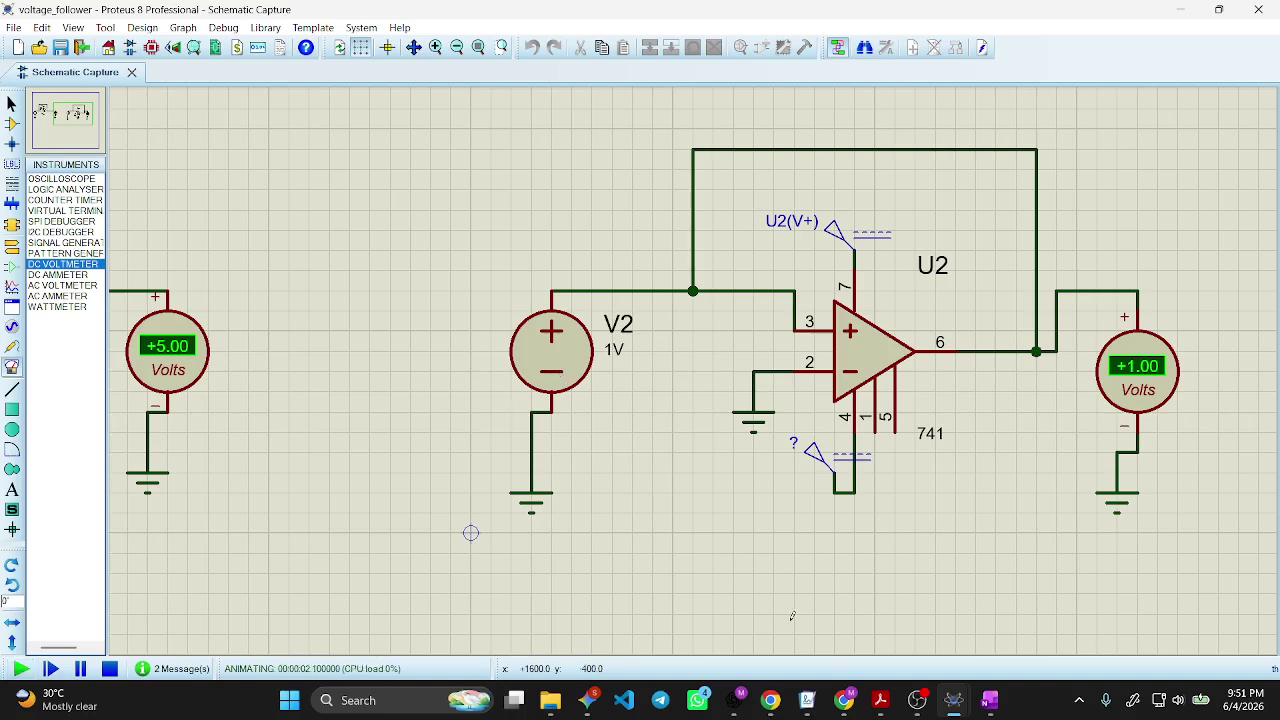
# Check the voltage buffer op-amp reference images in Chrome, return to Proteus and stop the simulation.
pyautogui.click(773, 700)
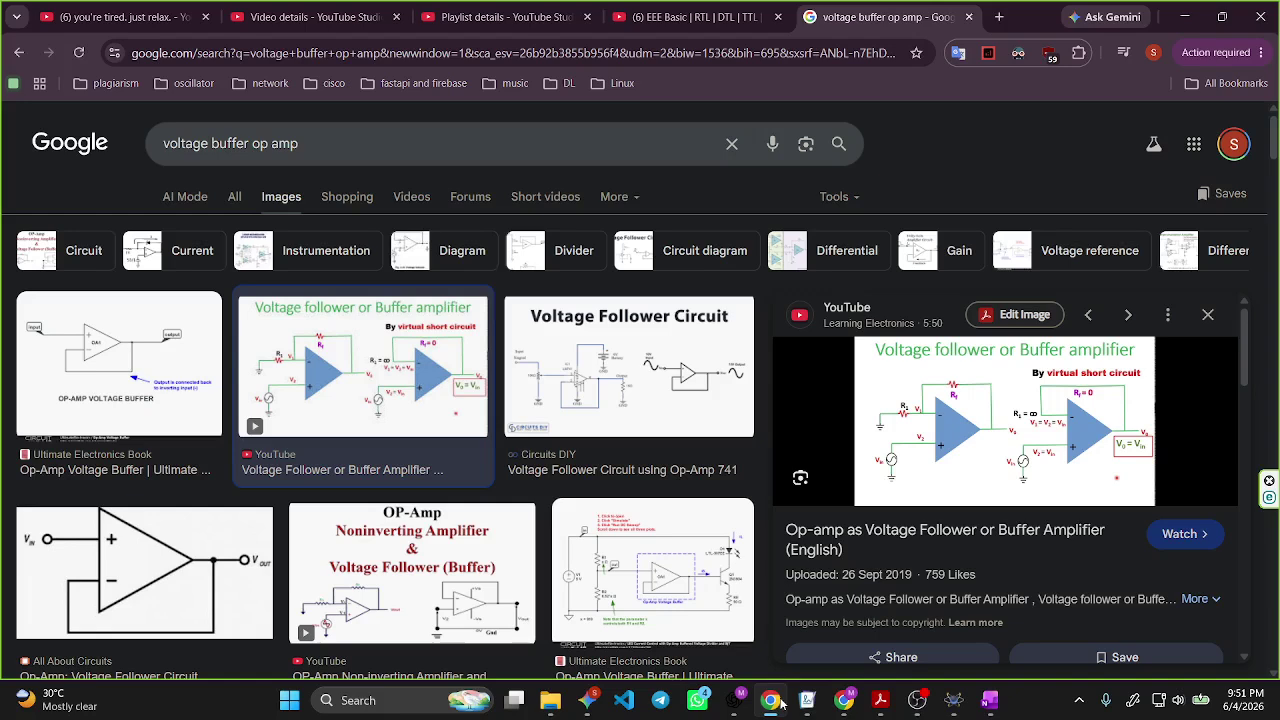
pyautogui.click(779, 702)
pyautogui.click(110, 668)
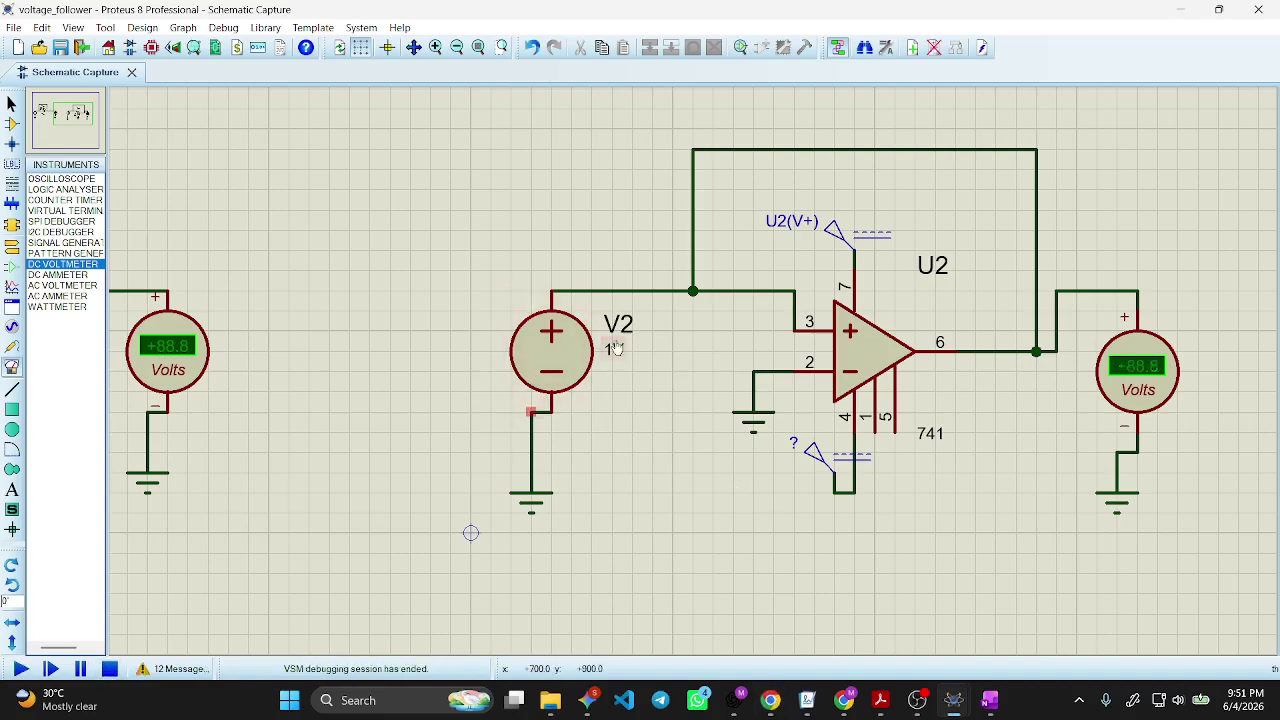
# Set V2's voltage to 5 V, and run and stop the simulation to check U2's output.
pyautogui.doubleClick(534, 343)
pyautogui.moveTo(541, 247); pyautogui.dragTo(492, 255)
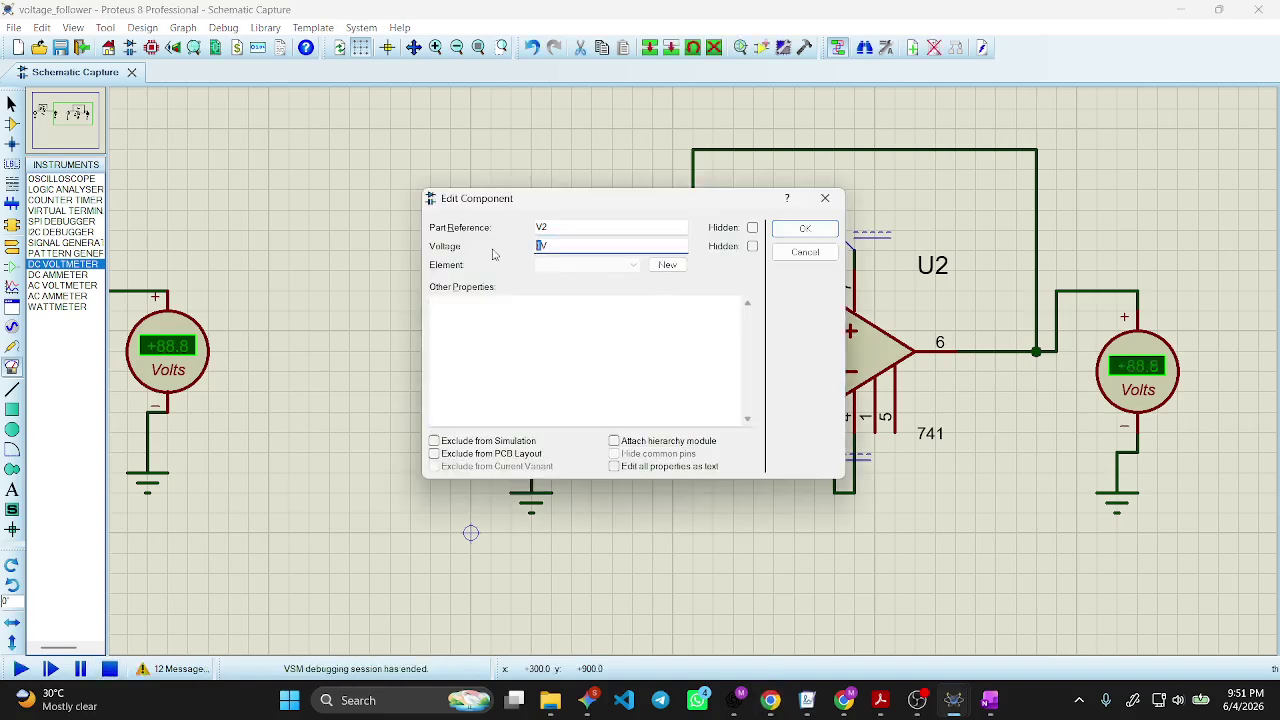
pyautogui.write('5')
pyautogui.press('Return')
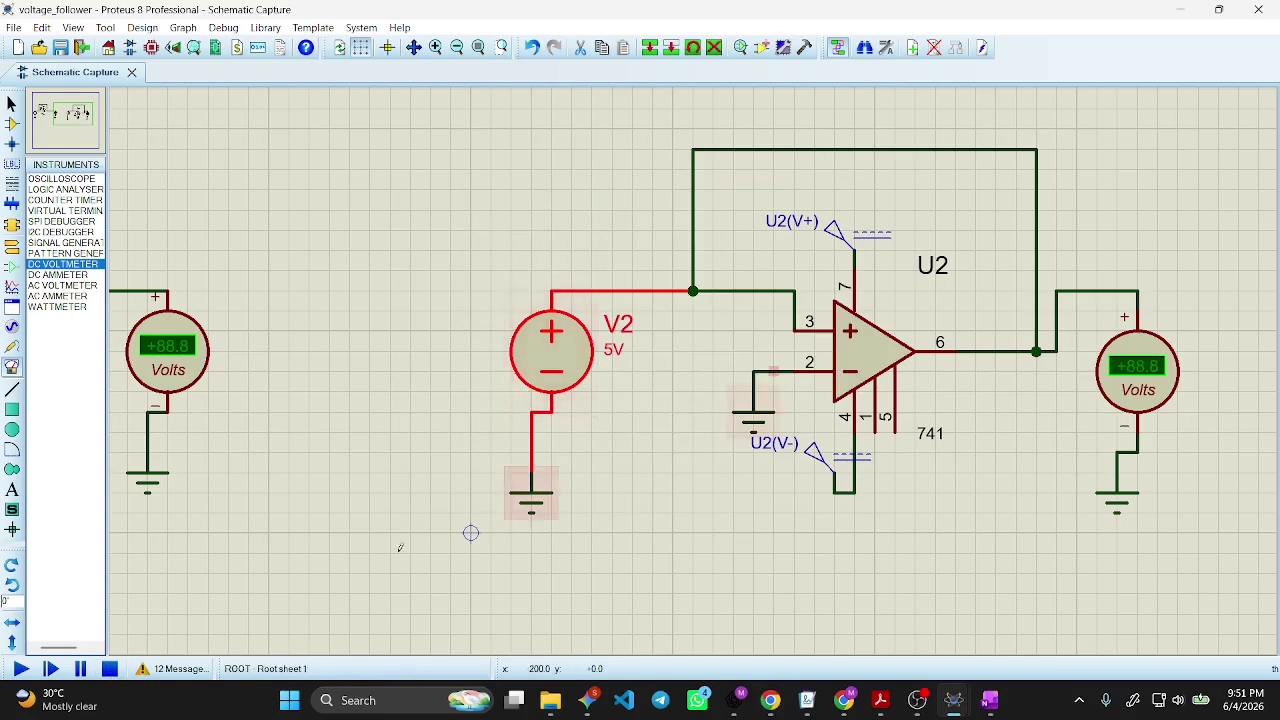
pyautogui.click(20, 668)
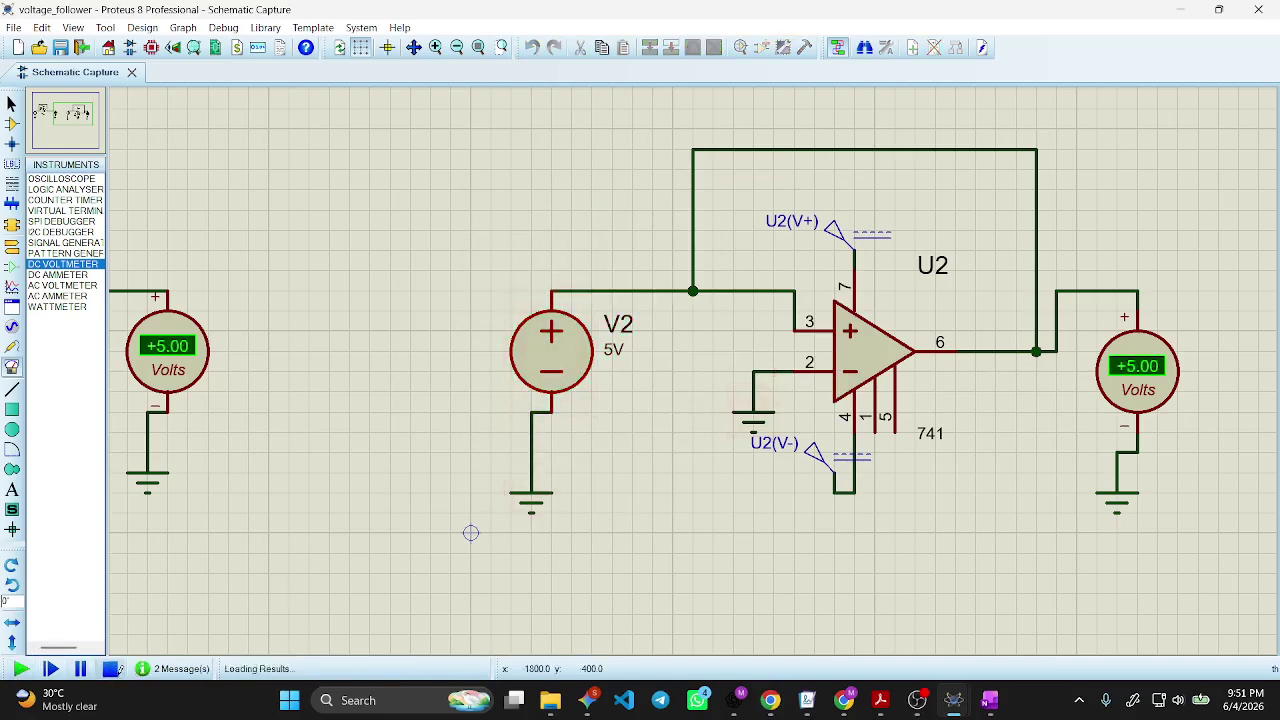
pyautogui.click(110, 668)
# Edit the voltage of the U2(V+) DC generator and set the U2(V-) generator to -50 V.
pyautogui.doubleClick(790, 226)
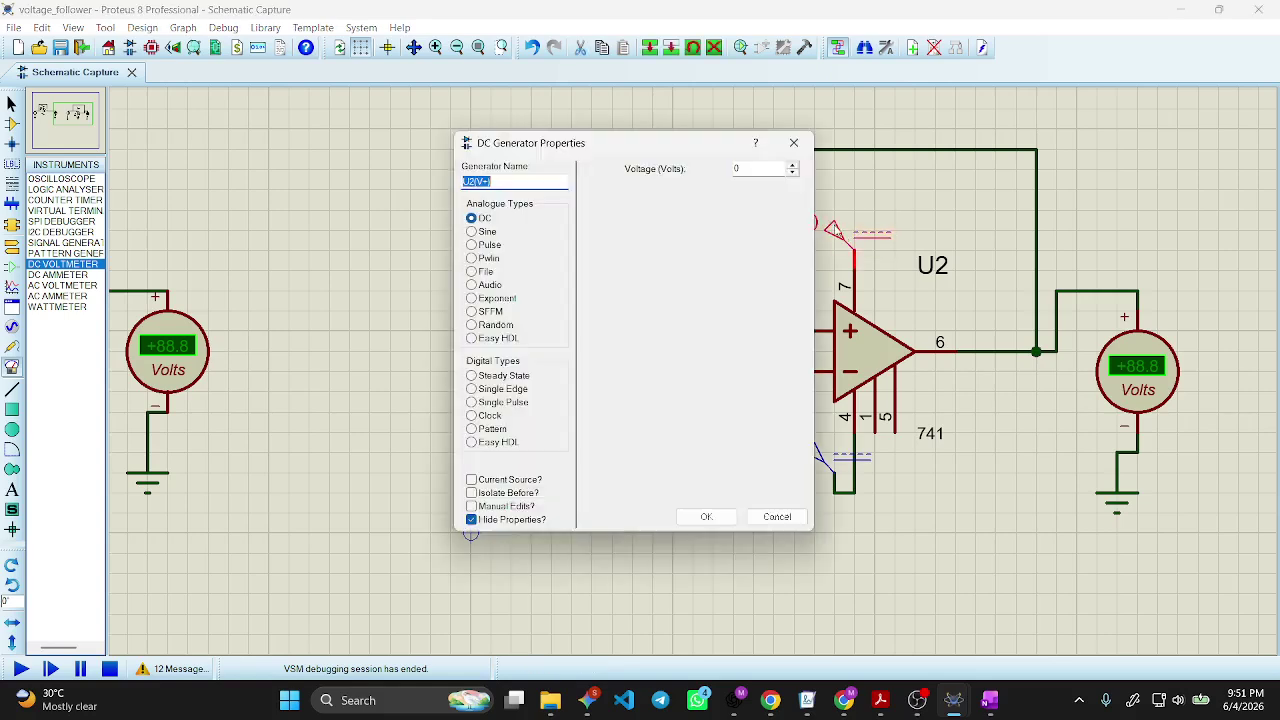
pyautogui.doubleClick(750, 168)
pyautogui.press('Return')
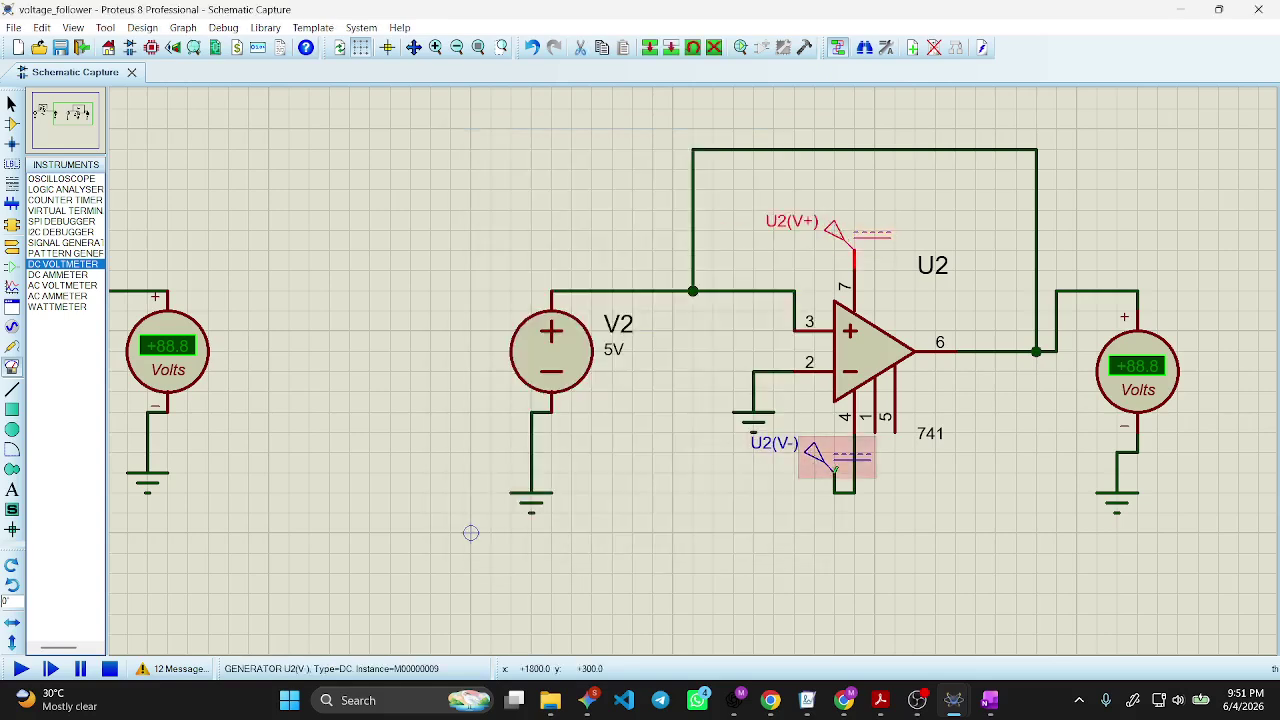
pyautogui.doubleClick(818, 465)
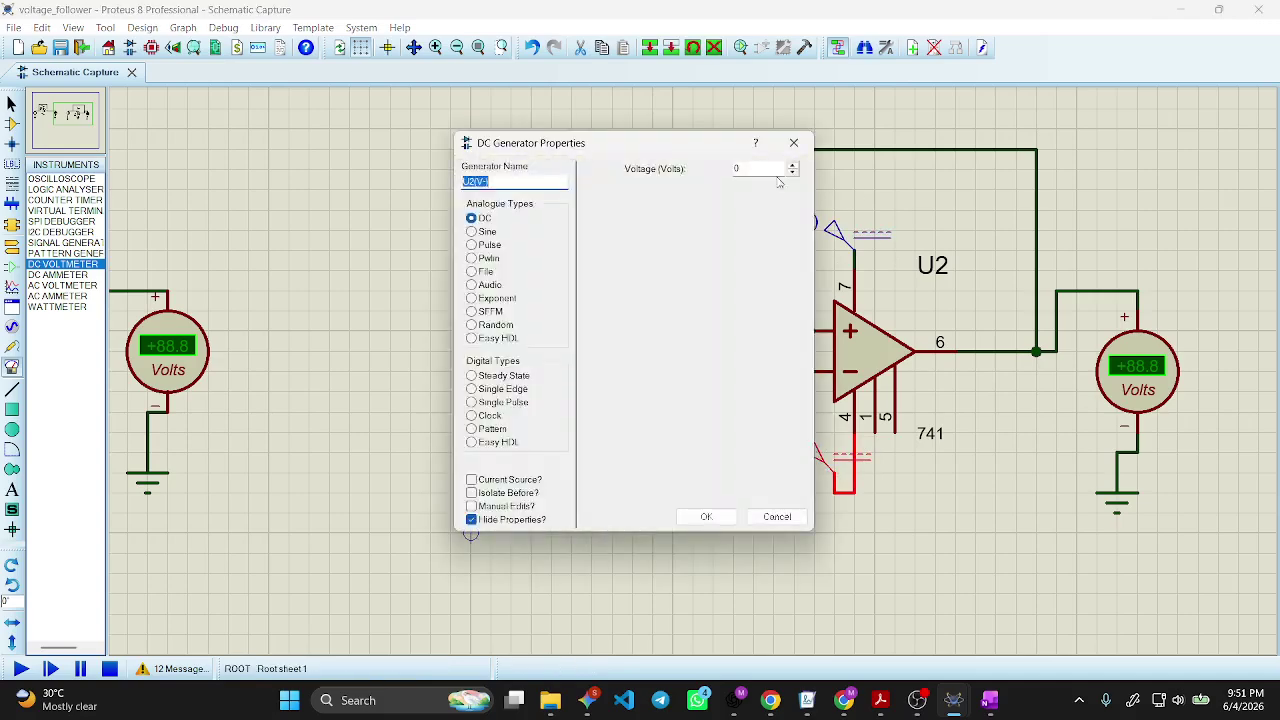
pyautogui.write('-5')
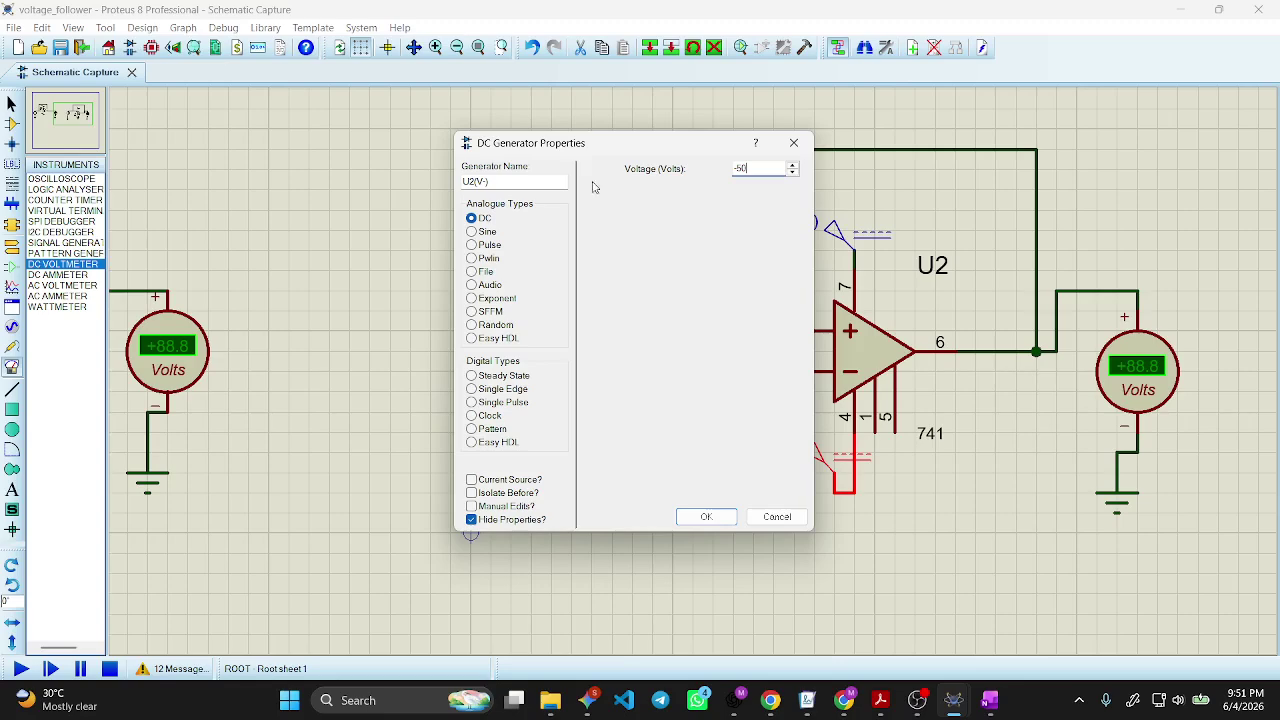
pyautogui.press('Return')
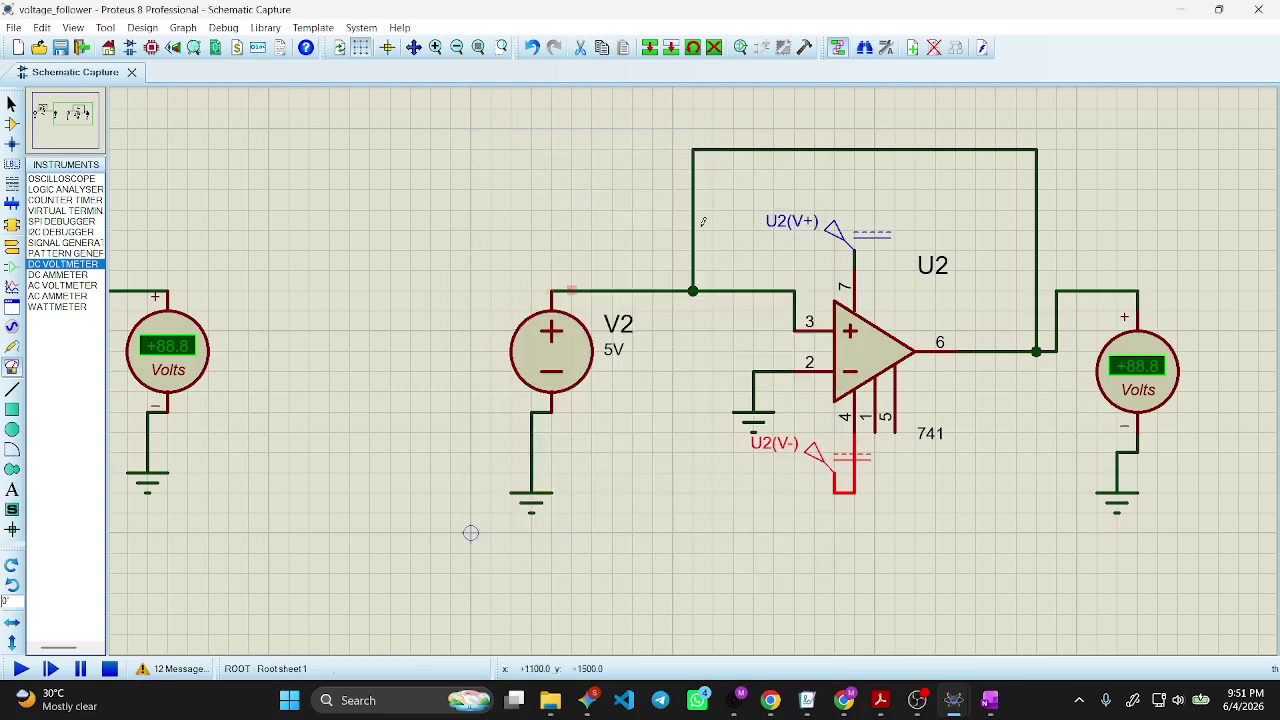
# Replace U2's feedback wire with one from the pin 2 wire over the op-amp to the voltmeter's positive wire, and test it in simulation.
pyautogui.rightClick(703, 222)
pyautogui.click(760, 273)
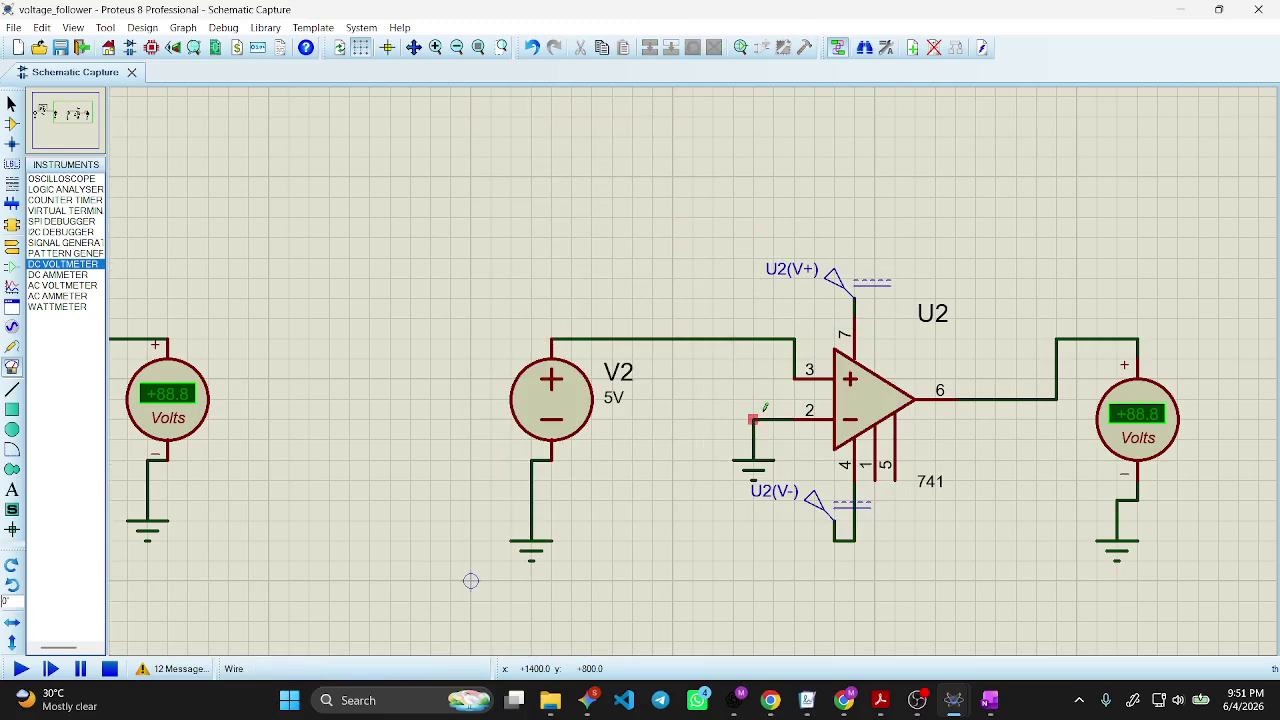
pyautogui.click(694, 418)
pyautogui.click(694, 117)
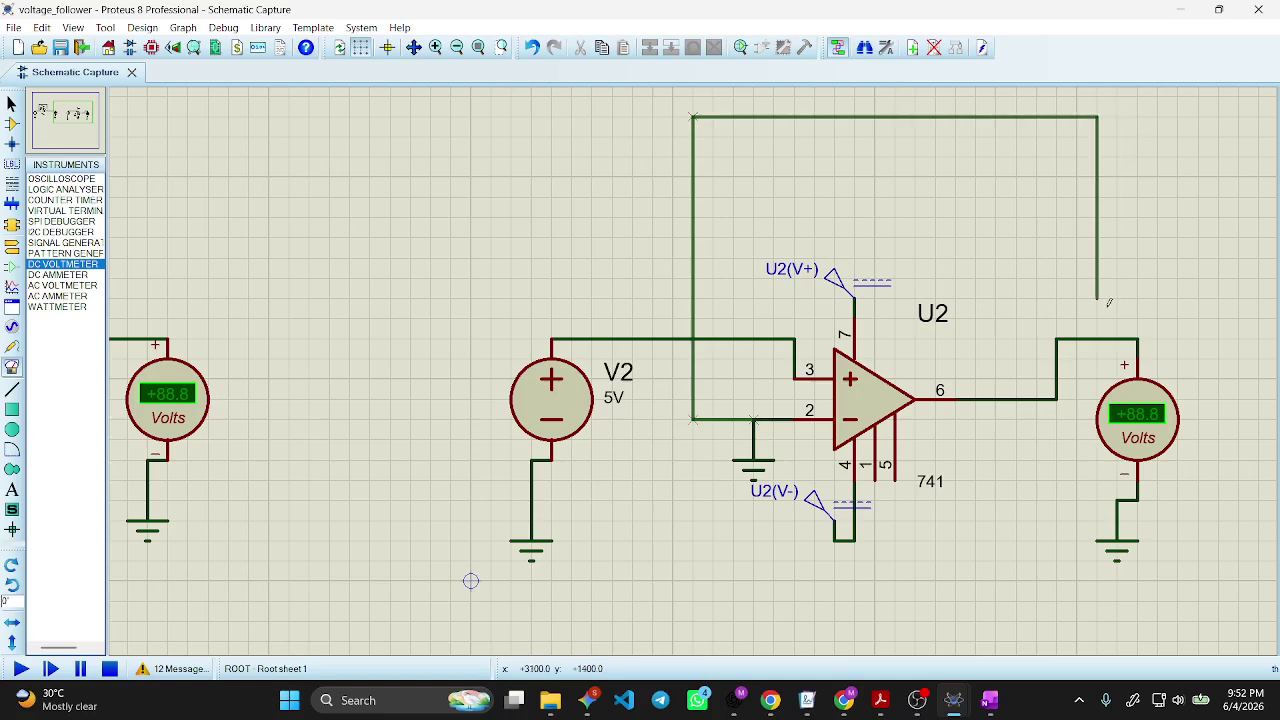
pyautogui.click(1098, 338)
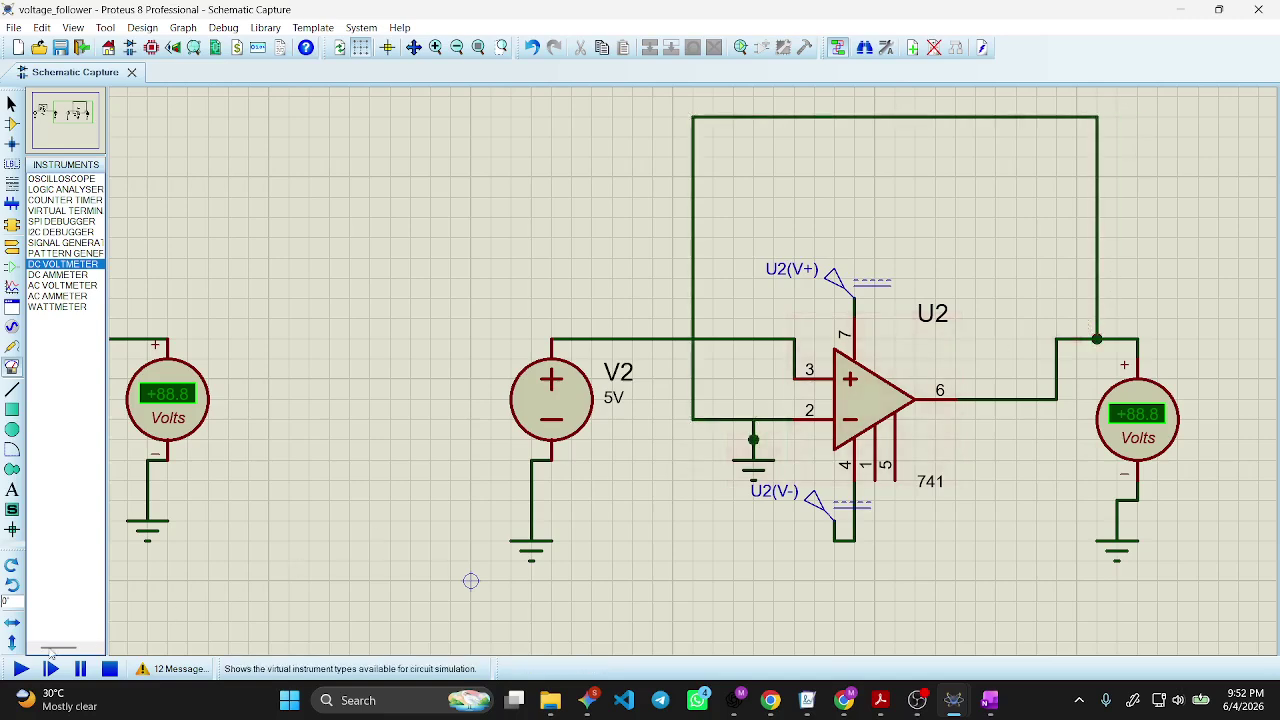
pyautogui.click(20, 668)
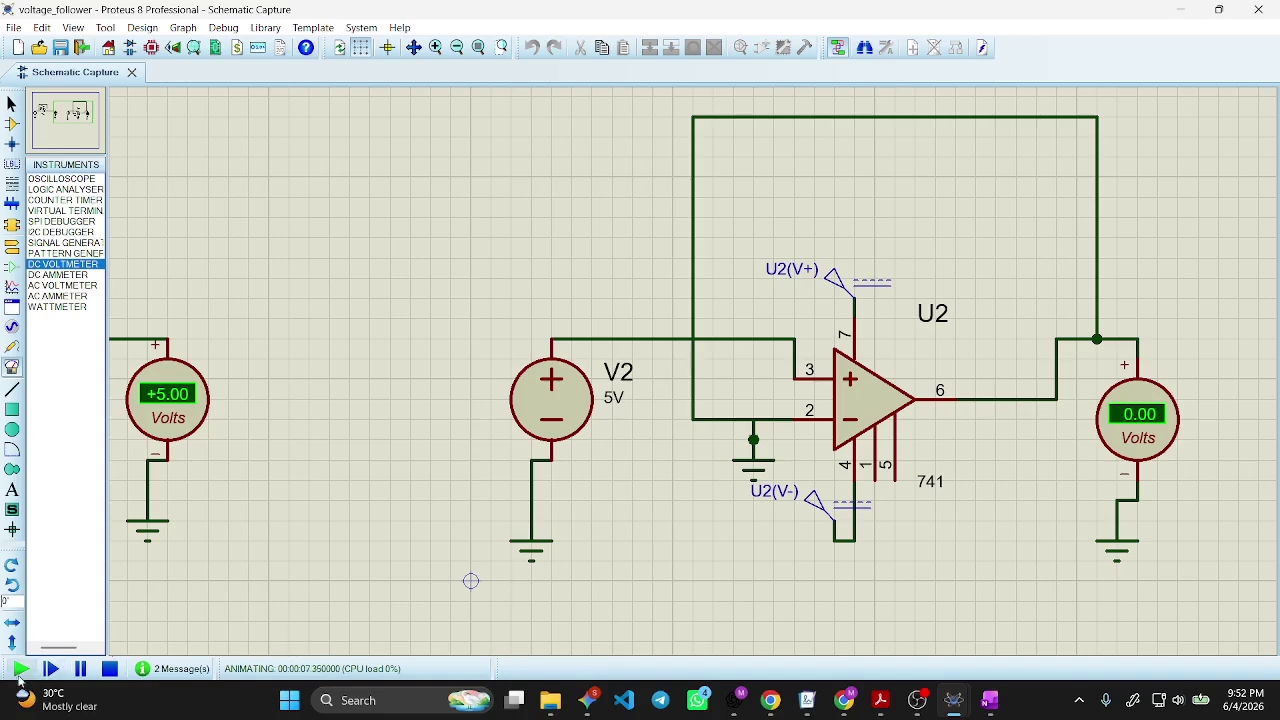
pyautogui.click(110, 668)
# Delete the ground at U2's pin 2, and run and stop the simulation to check the output voltage.
pyautogui.click(771, 469)
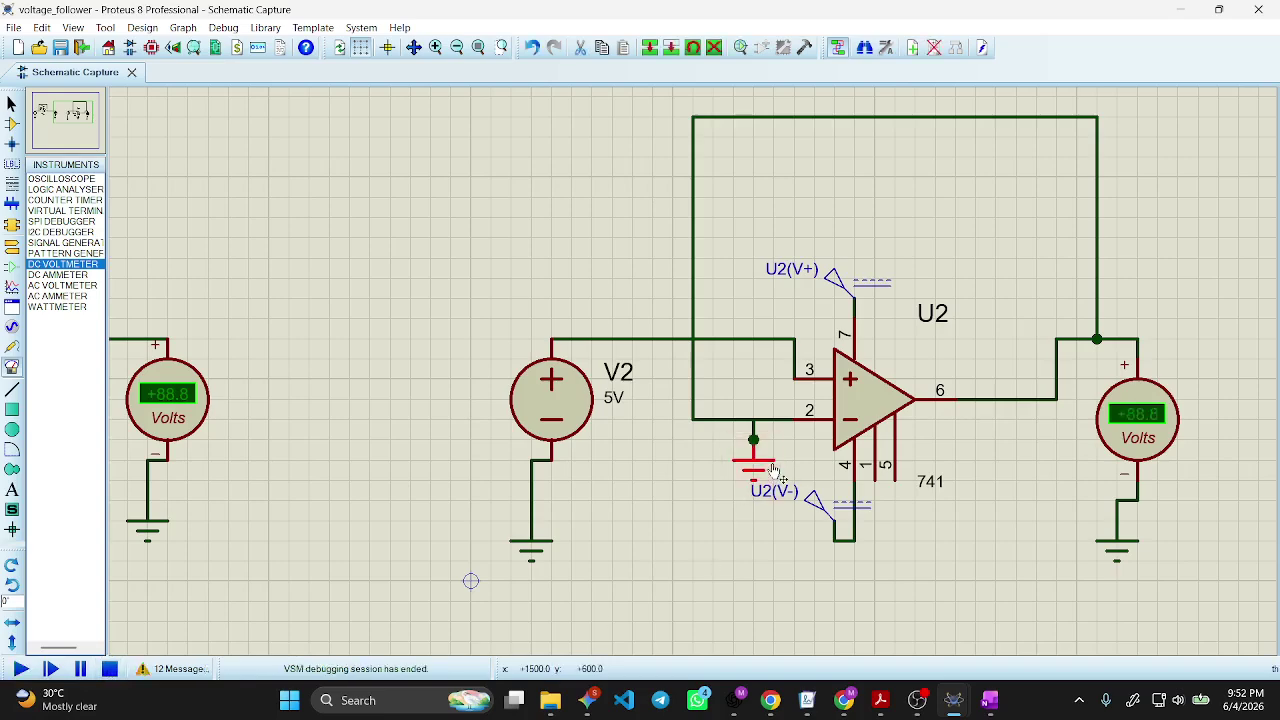
pyautogui.press('Delete')
pyautogui.click(20, 668)
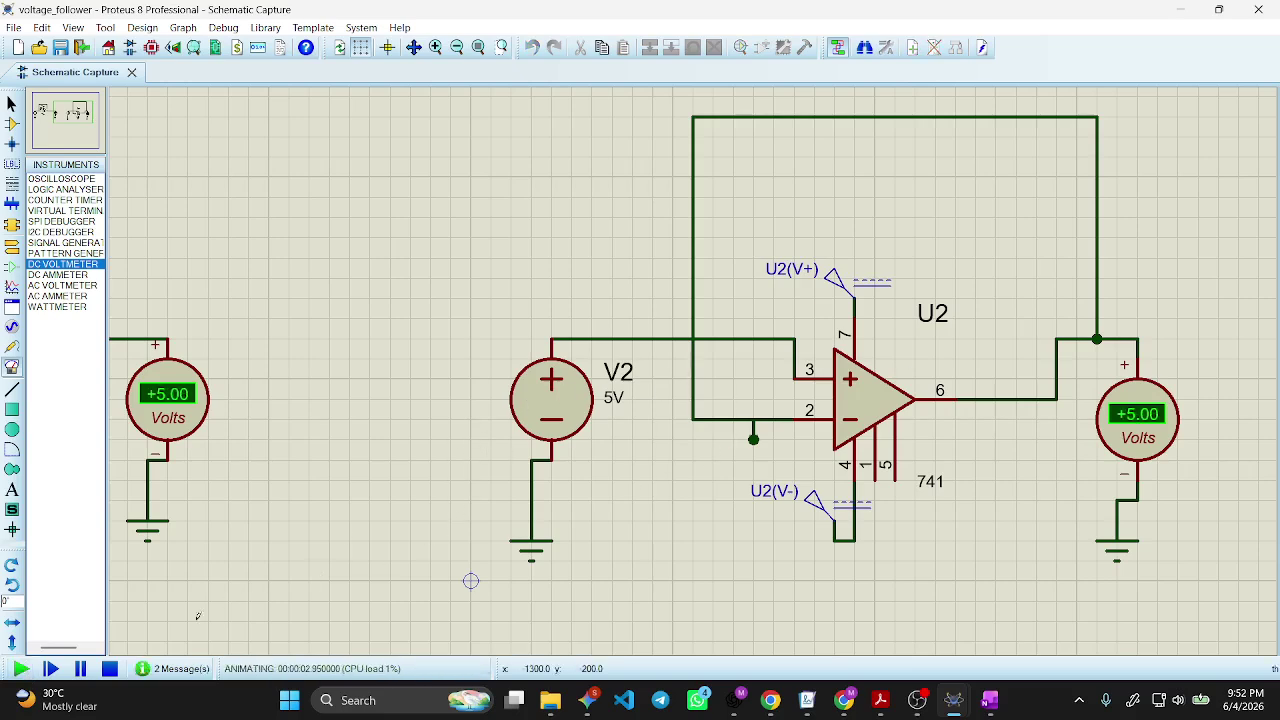
pyautogui.press('Escape')
# Set V2's voltage to 10 V and run the simulation to compare the outputs of both voltage follower circuits.
pyautogui.click(560, 355)
pyautogui.click(559, 354)
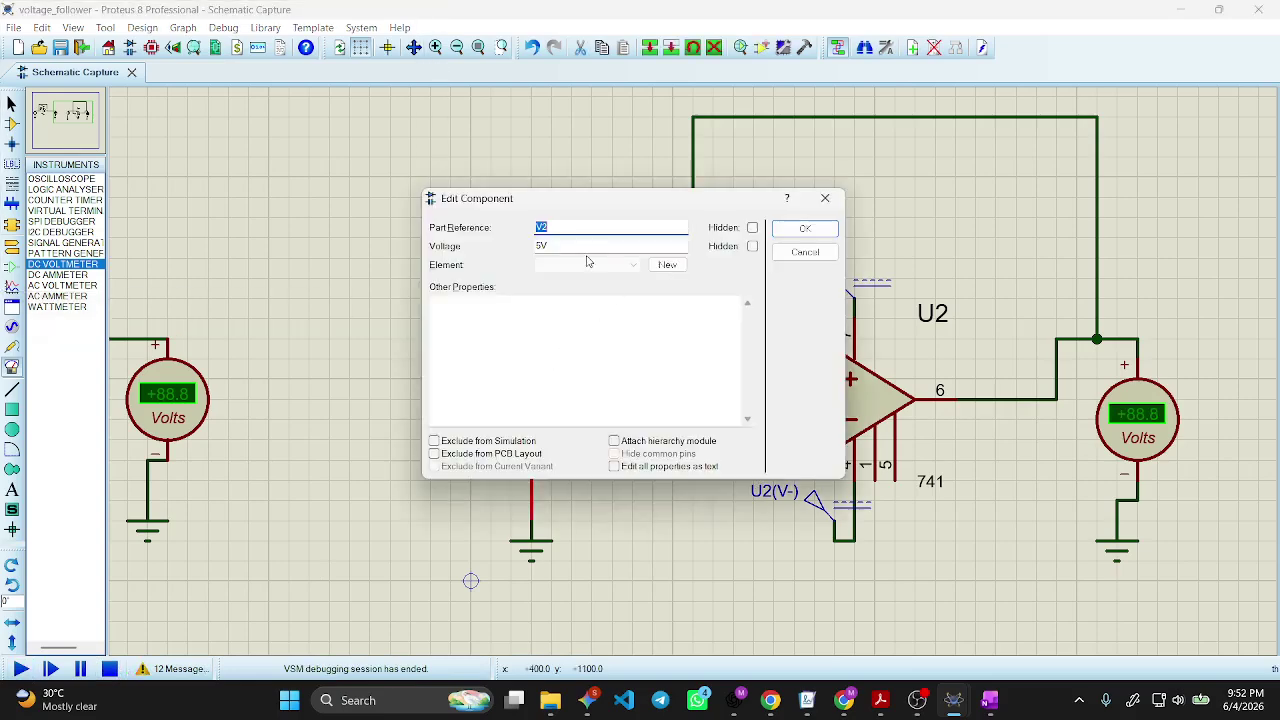
pyautogui.press('Tab')
pyautogui.write('10')
pyautogui.press('Return')
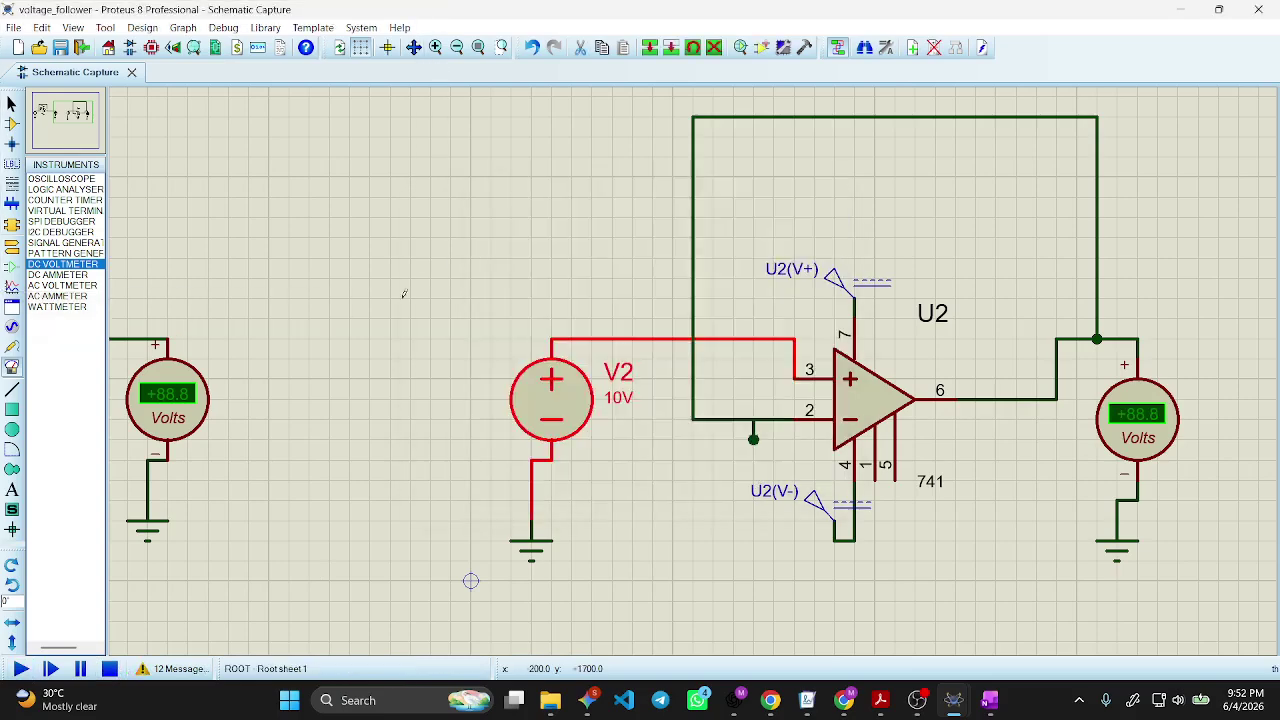
pyautogui.click(20, 668)
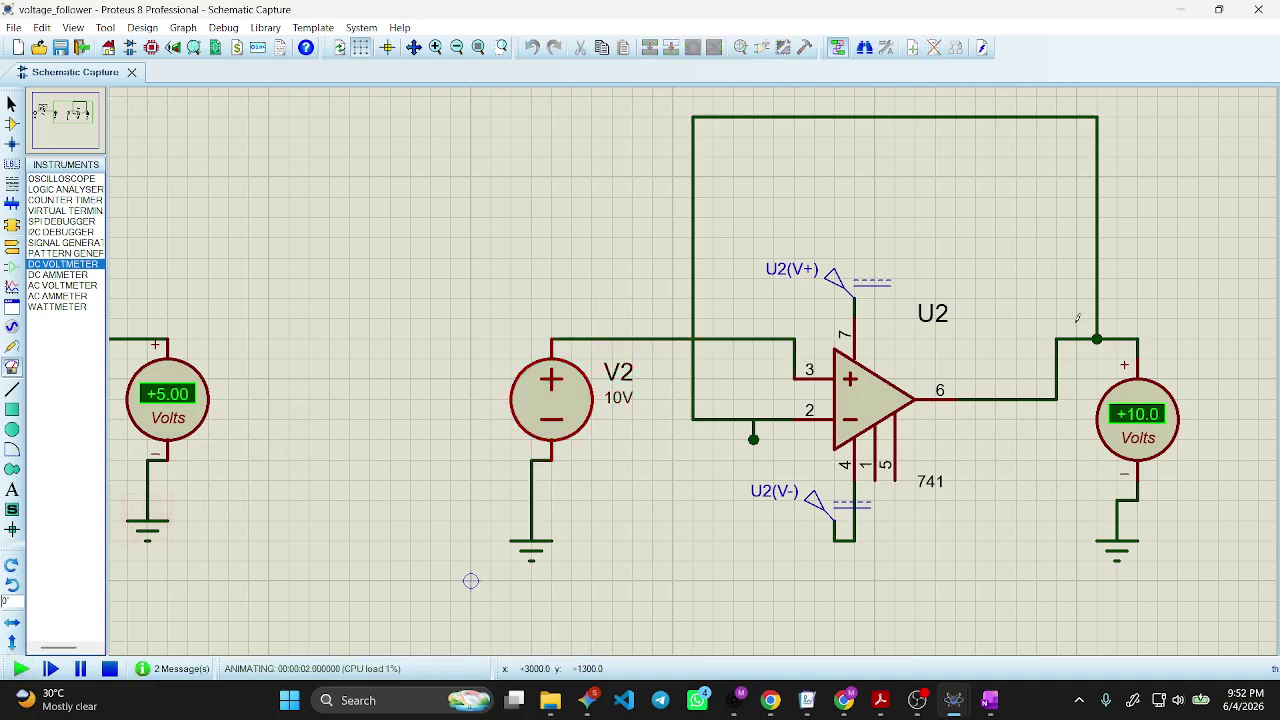
pyautogui.scroll(-1, 544, 511)
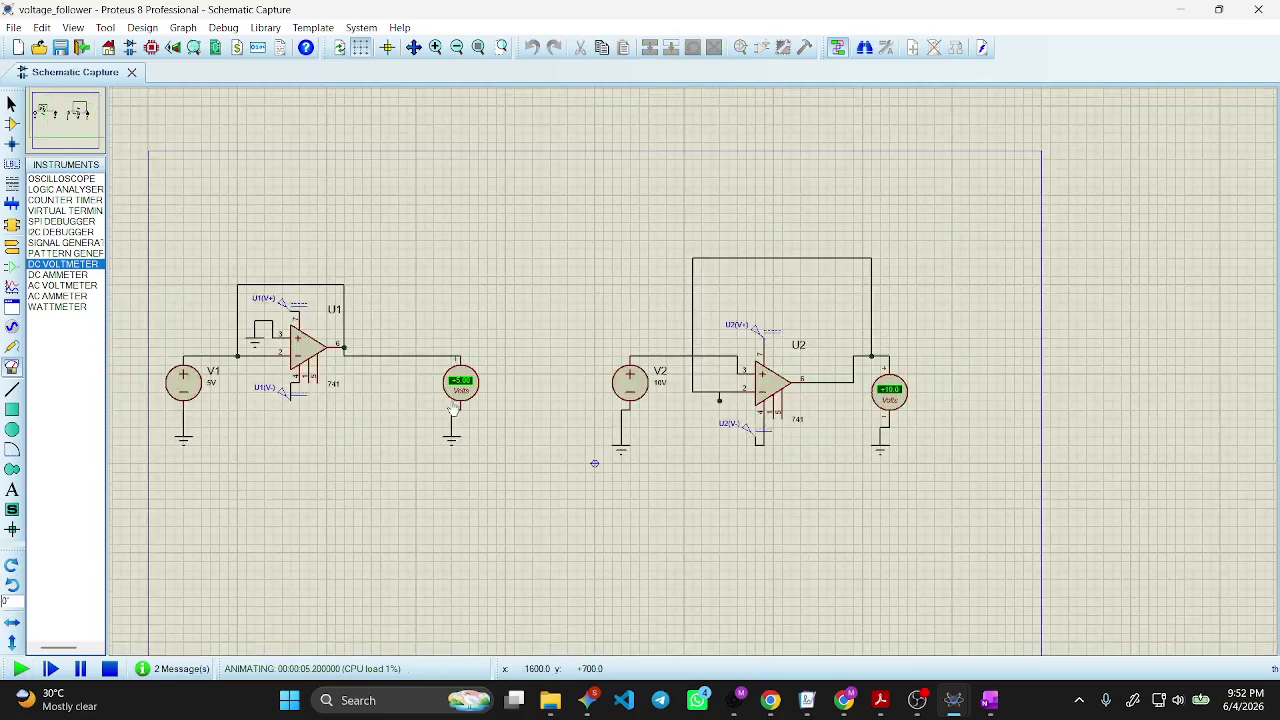
pyautogui.scroll(-1, 681, 385)
pyautogui.scroll(1, 400, 395)
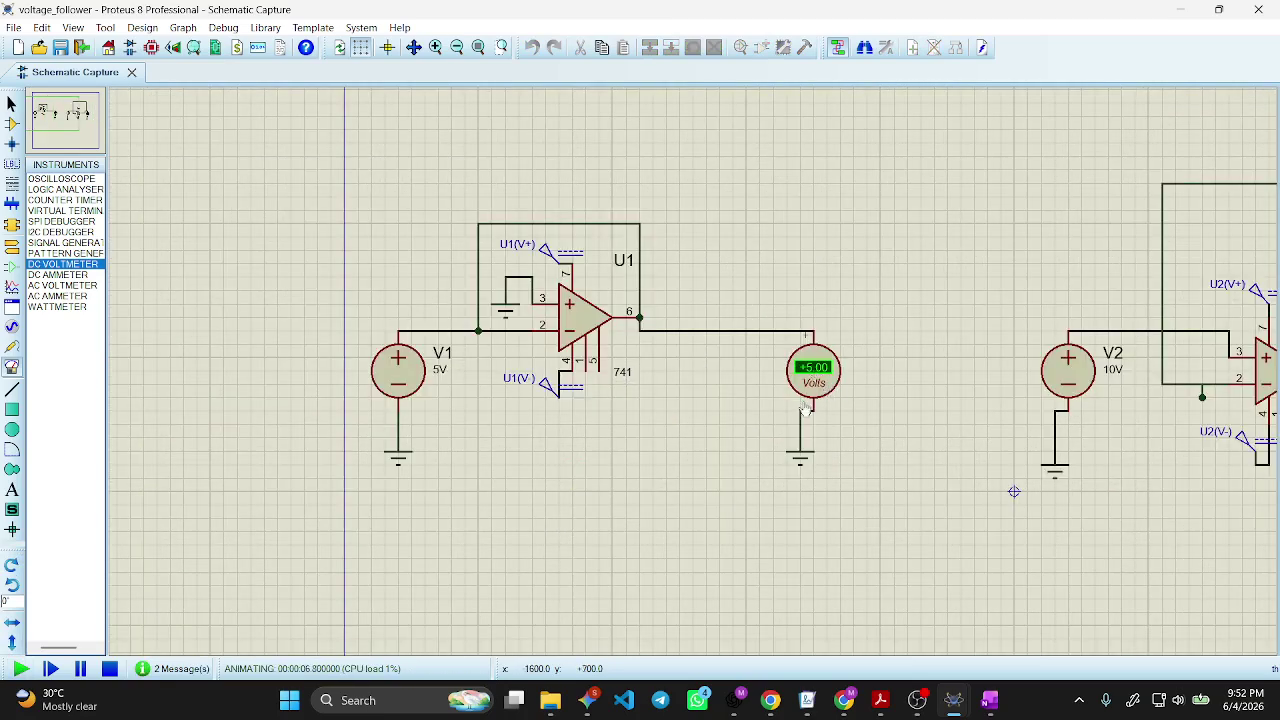